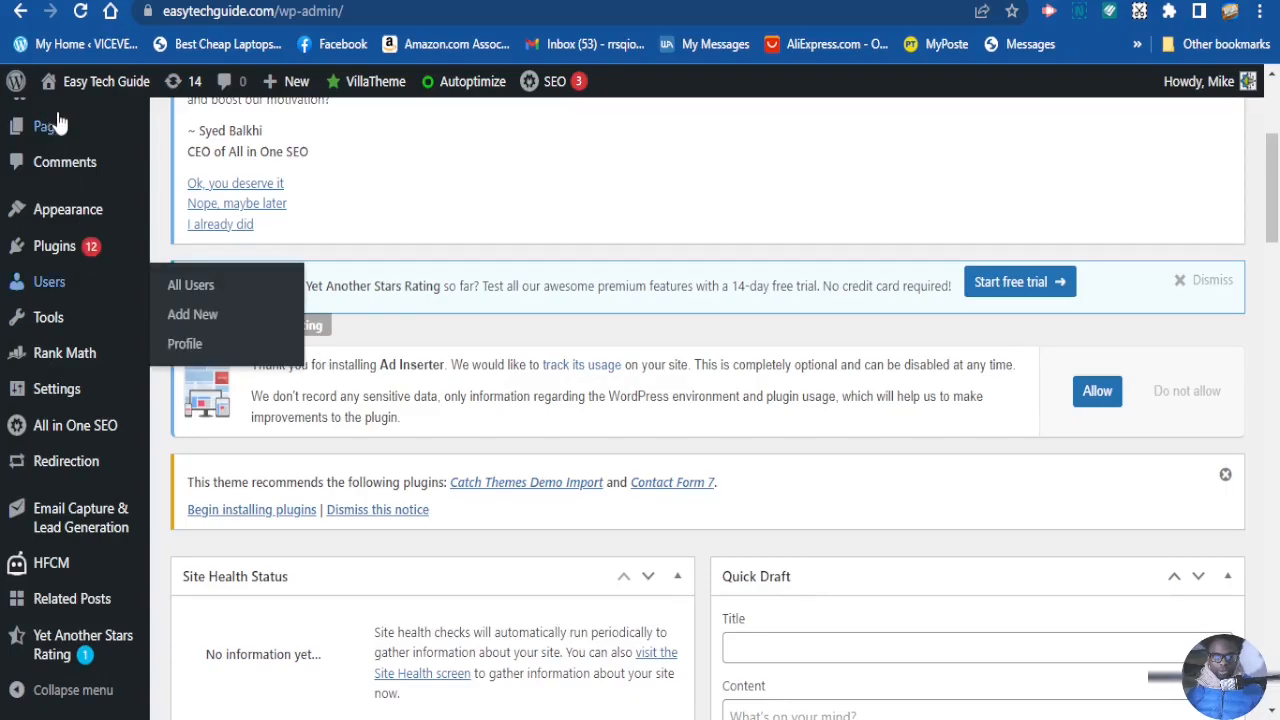
scroll(115, 157, "up", 3)
scroll(117, 157, "up", 1)
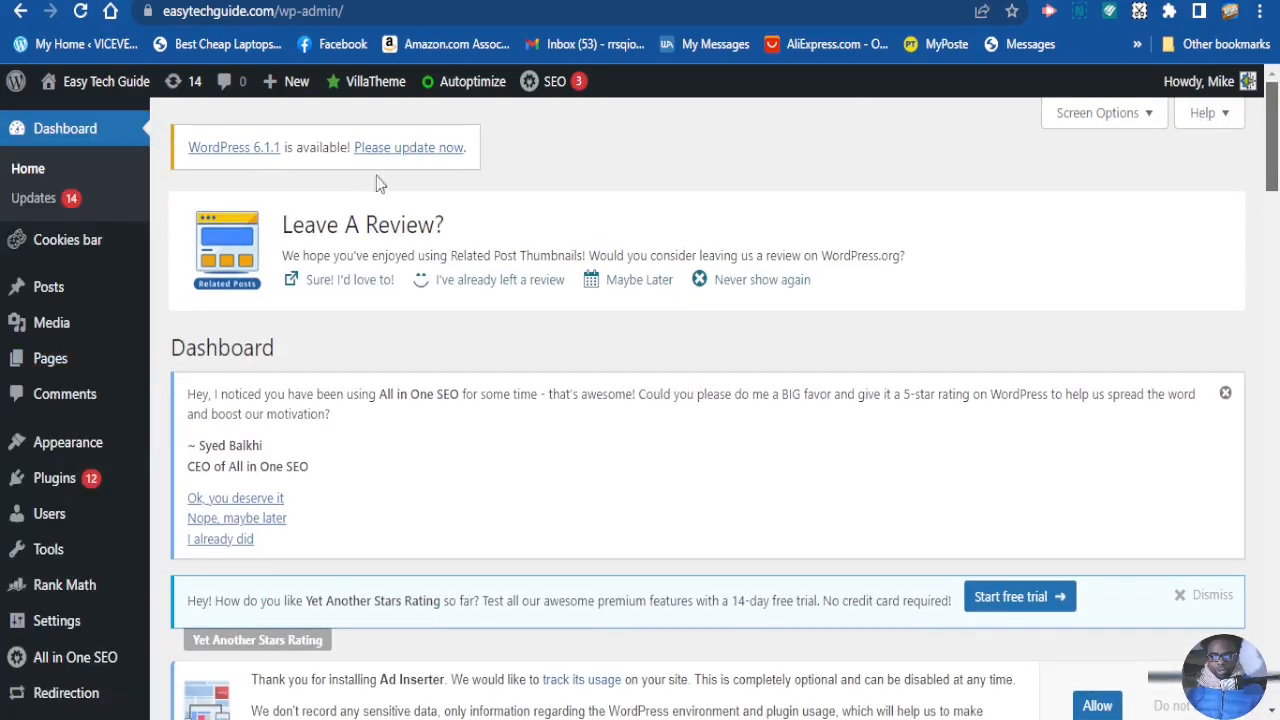
scroll(60, 288, "down", 1)
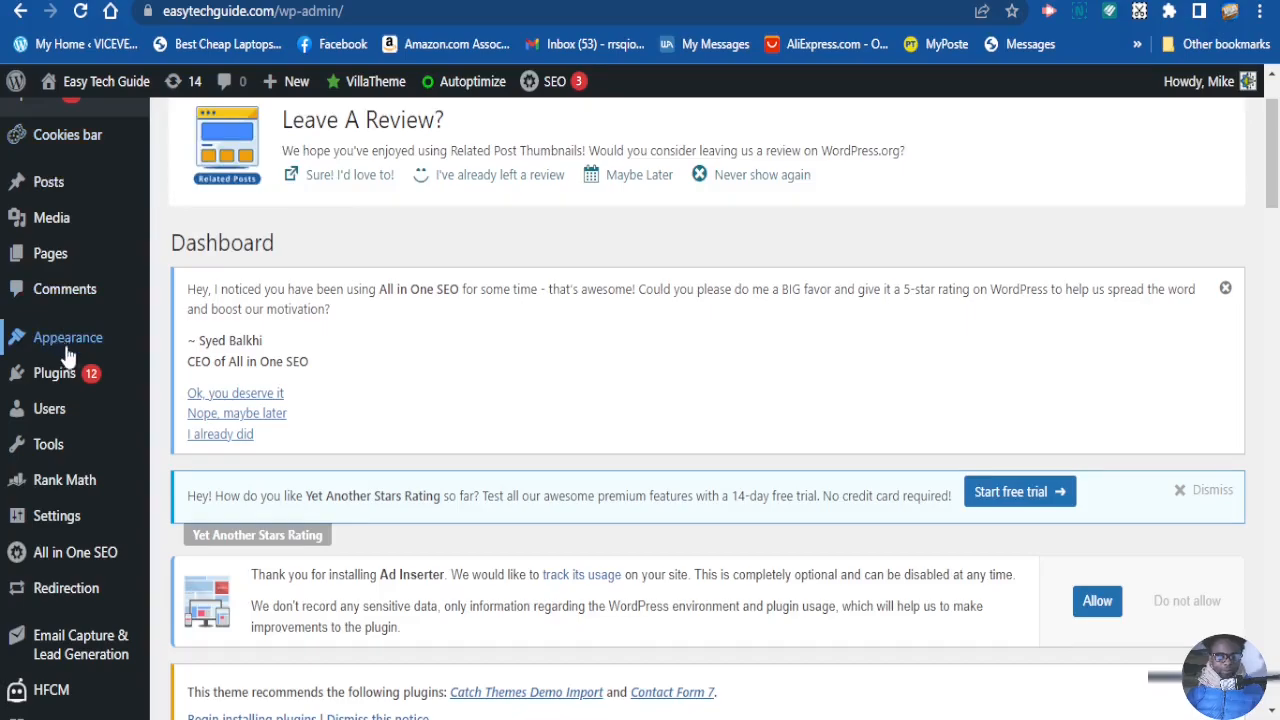
scroll(57, 208, "up", 1)
scroll(80, 300, "down", 1)
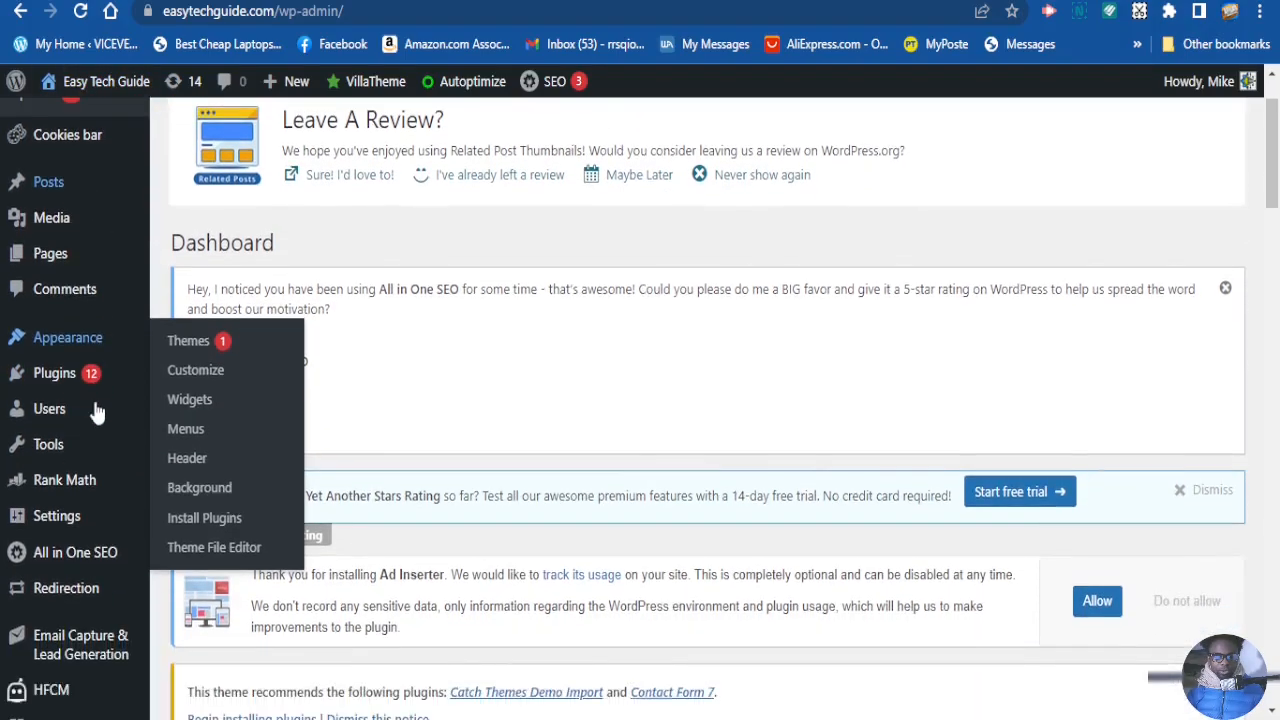
mouse_move(100, 340)
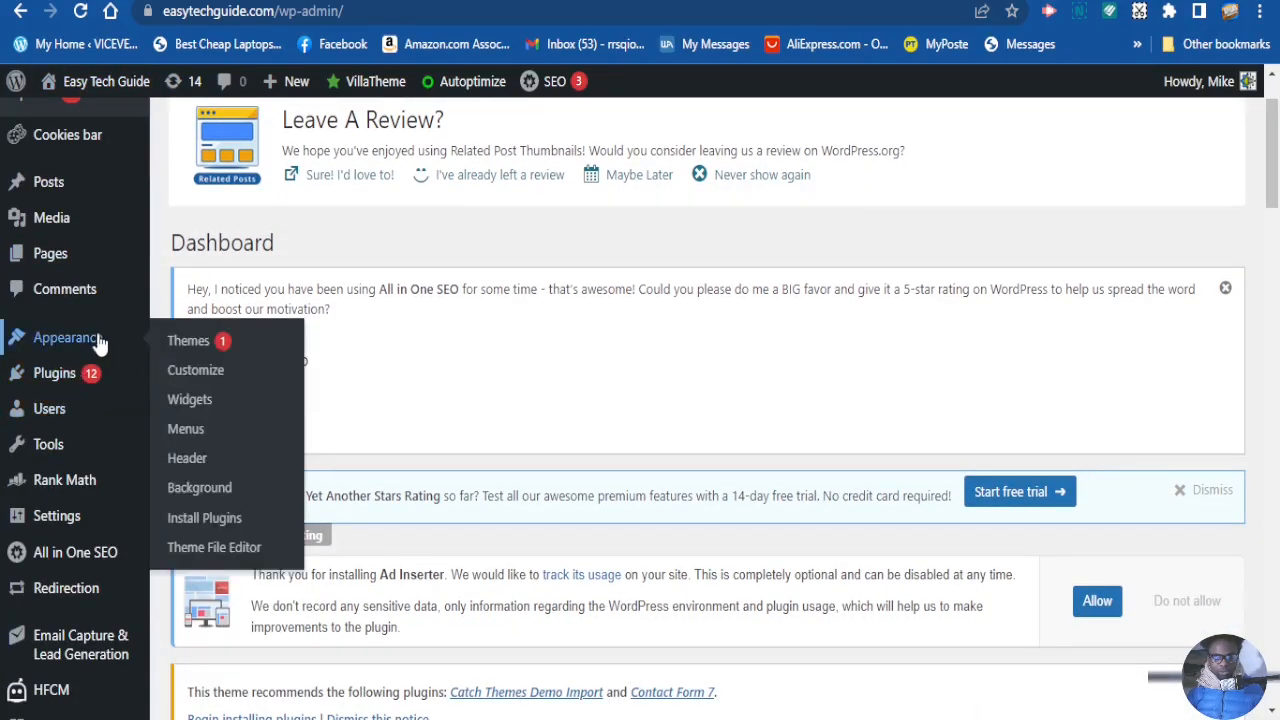
scroll(193, 345, "down", 1)
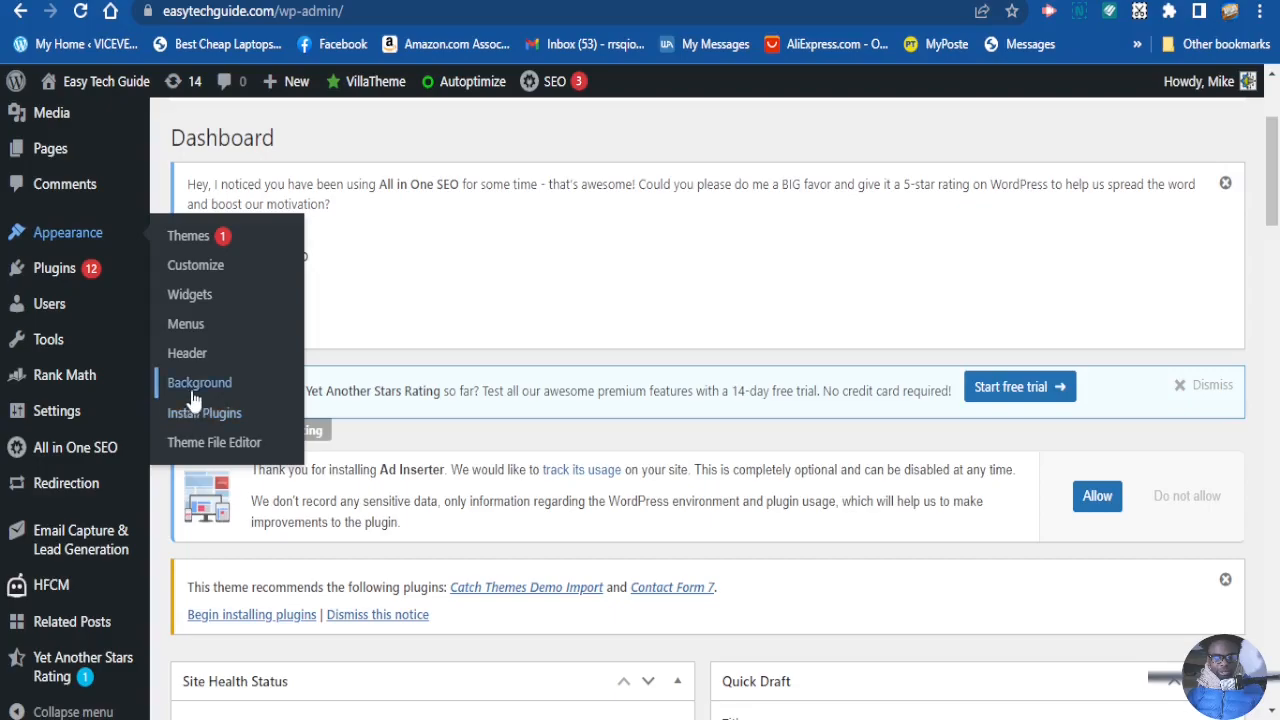
Search the plugin directory for TRANSLATION and examine the listed translation plugins, such as TranslatePress, GTranslate and Loco Translate.
mouse_move(65, 274)
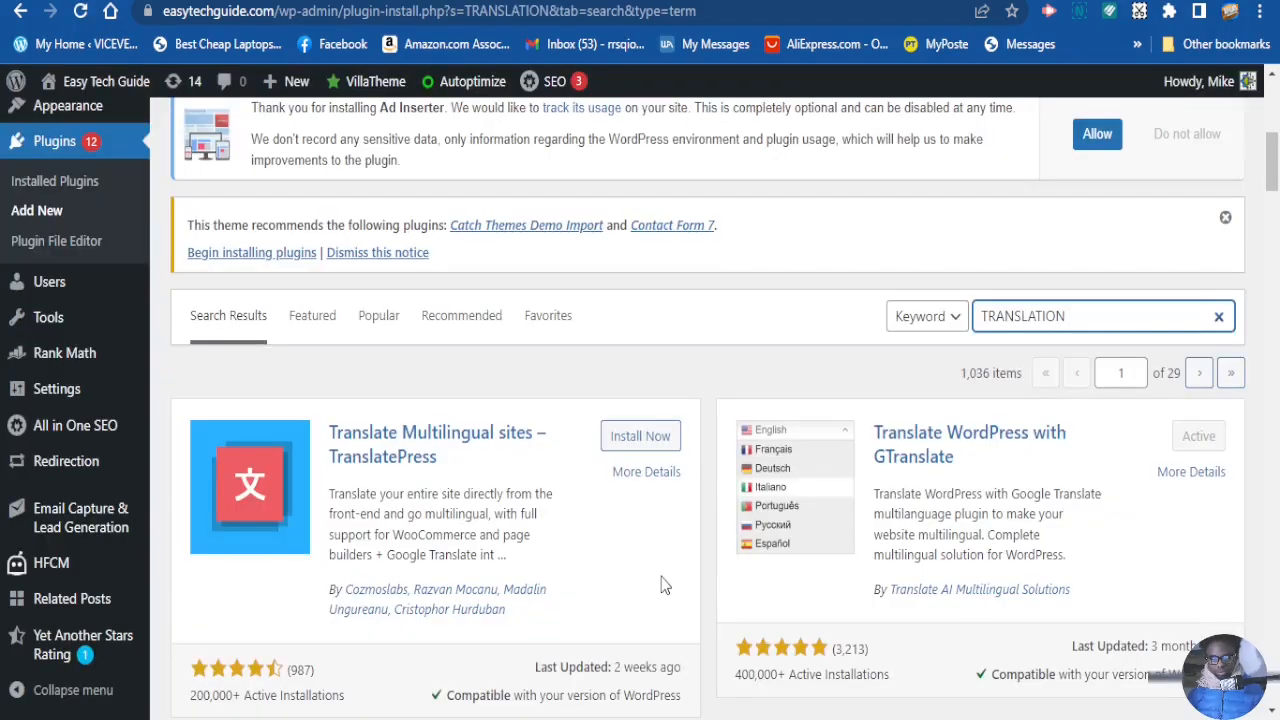
scroll(661, 505, "down", 1)
scroll(661, 505, "down", 1)
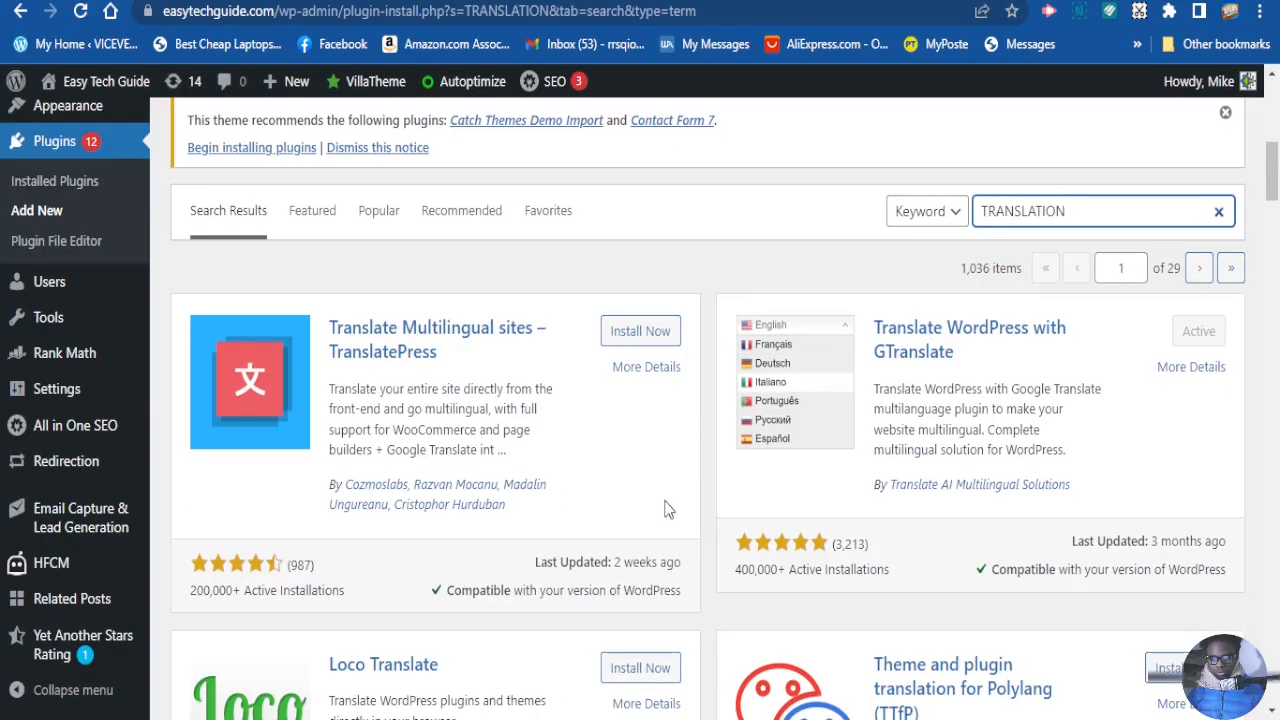
scroll(664, 505, "down", 1)
scroll(620, 435, "up", 3)
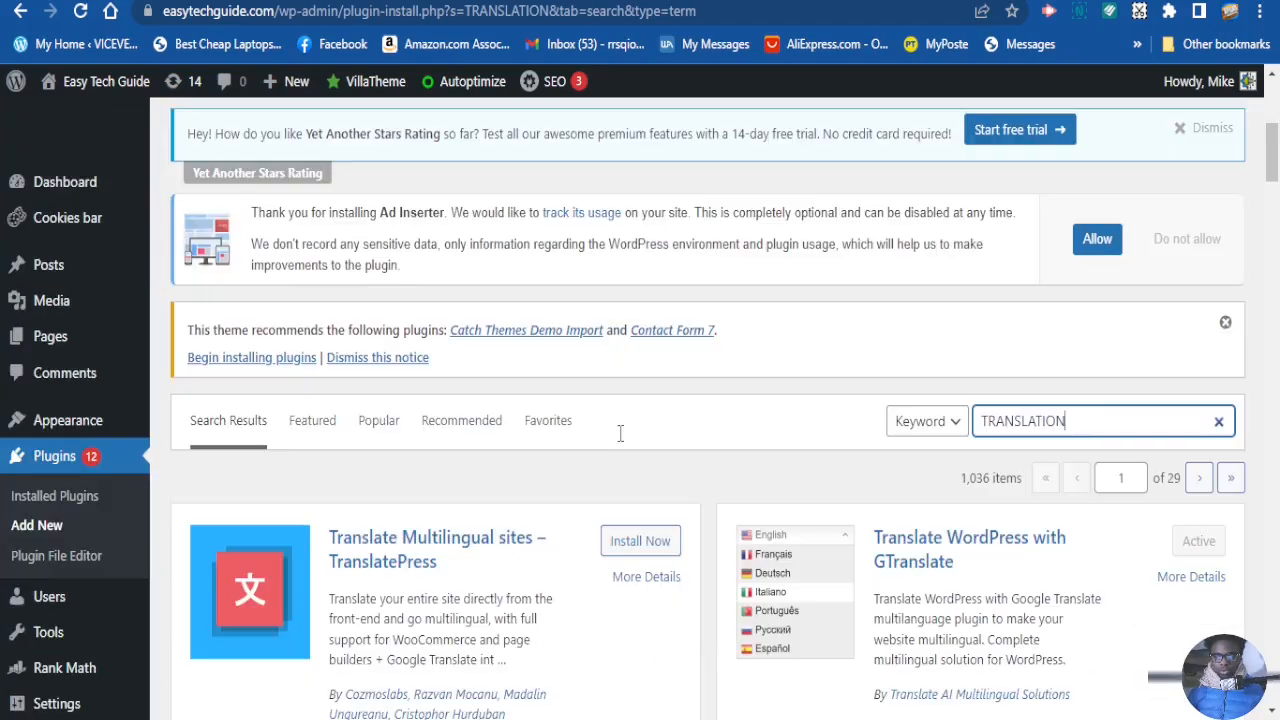
scroll(531, 456, "down", 2)
scroll(531, 456, "down", 1)
scroll(520, 400, "up", 2)
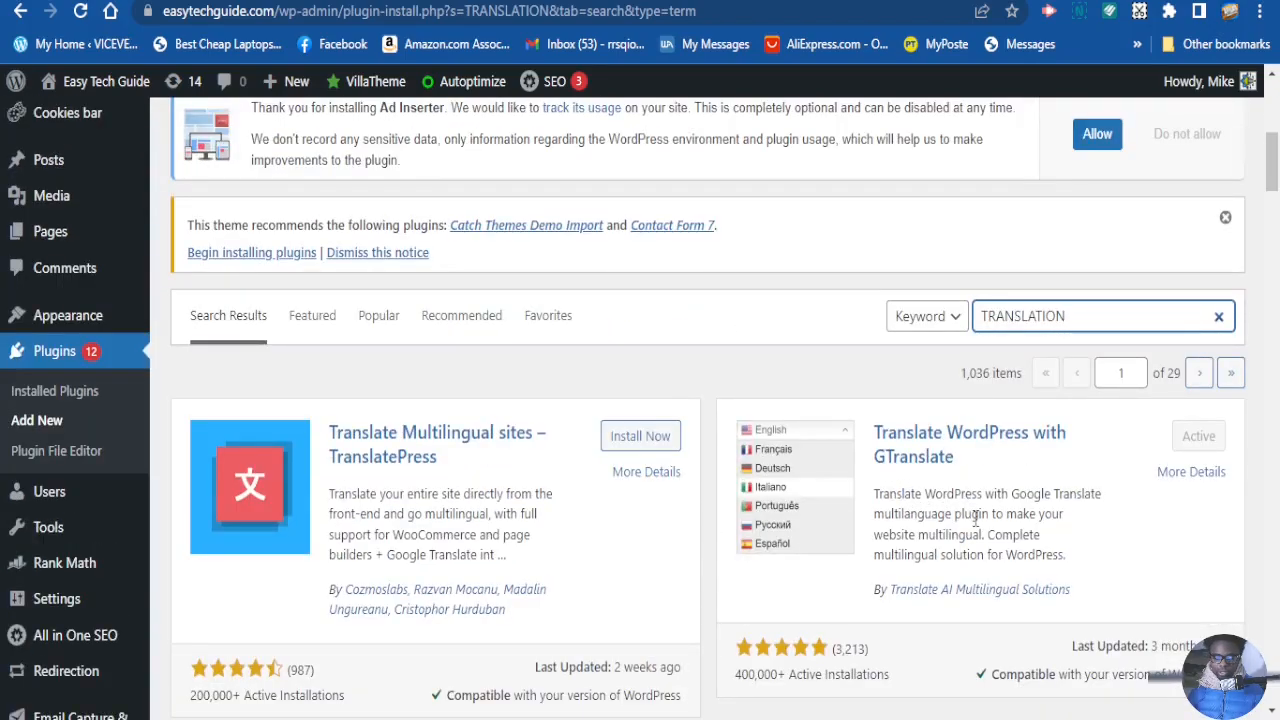
scroll(694, 463, "down", 4)
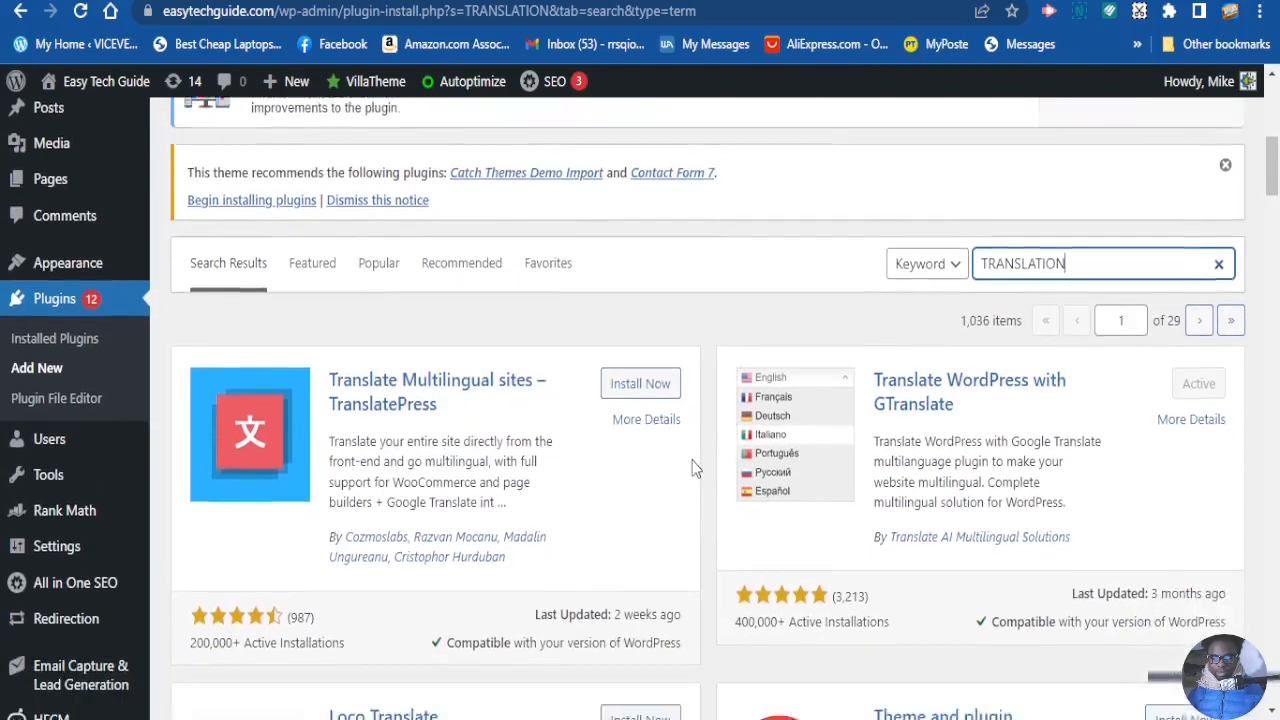
scroll(923, 491, "down", 1)
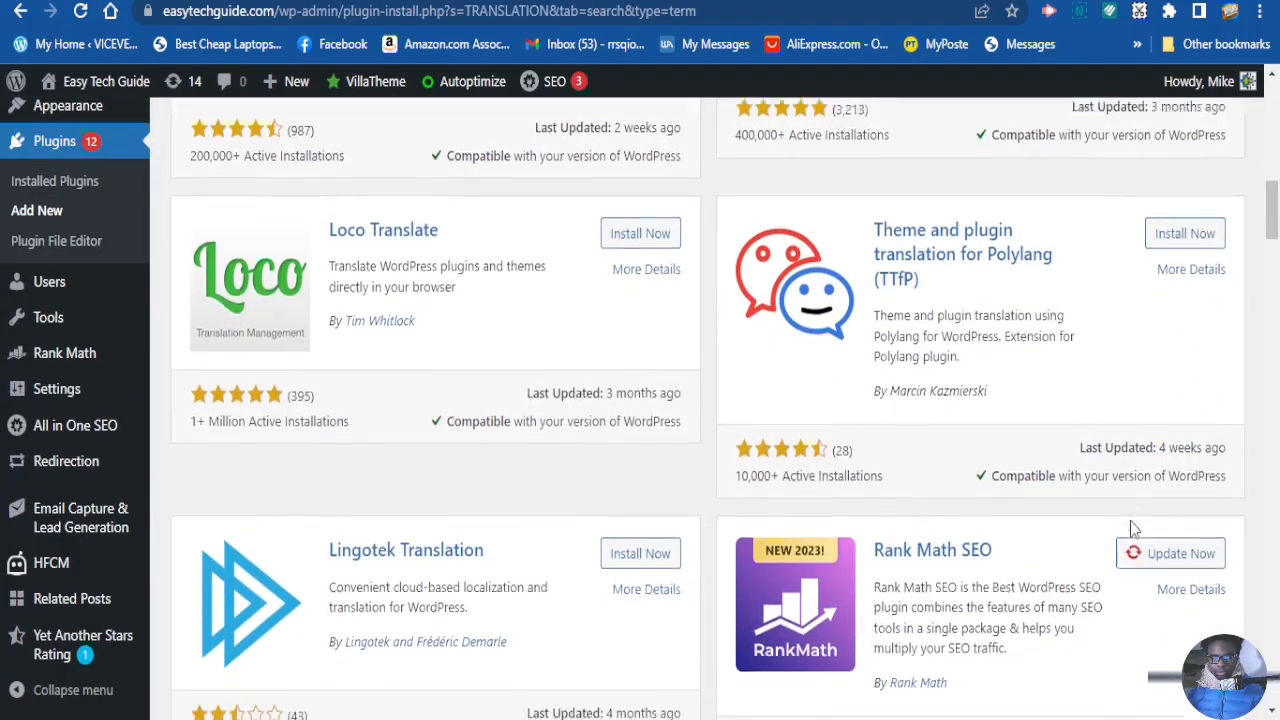
scroll(1130, 526, "down", 1)
scroll(1134, 527, "up", 2)
scroll(1134, 527, "up", 4)
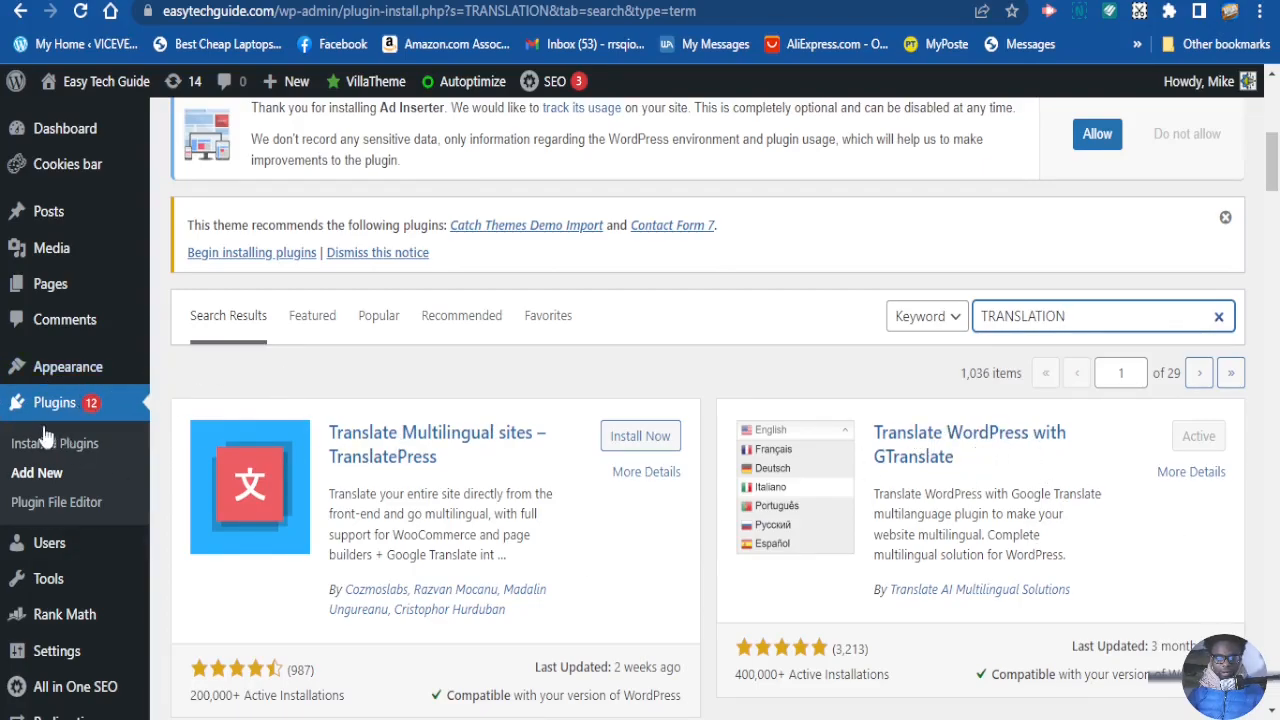
Open the settings of the GTranslate plugin from the site's installed plugins.
scroll(40, 388, "down", 1)
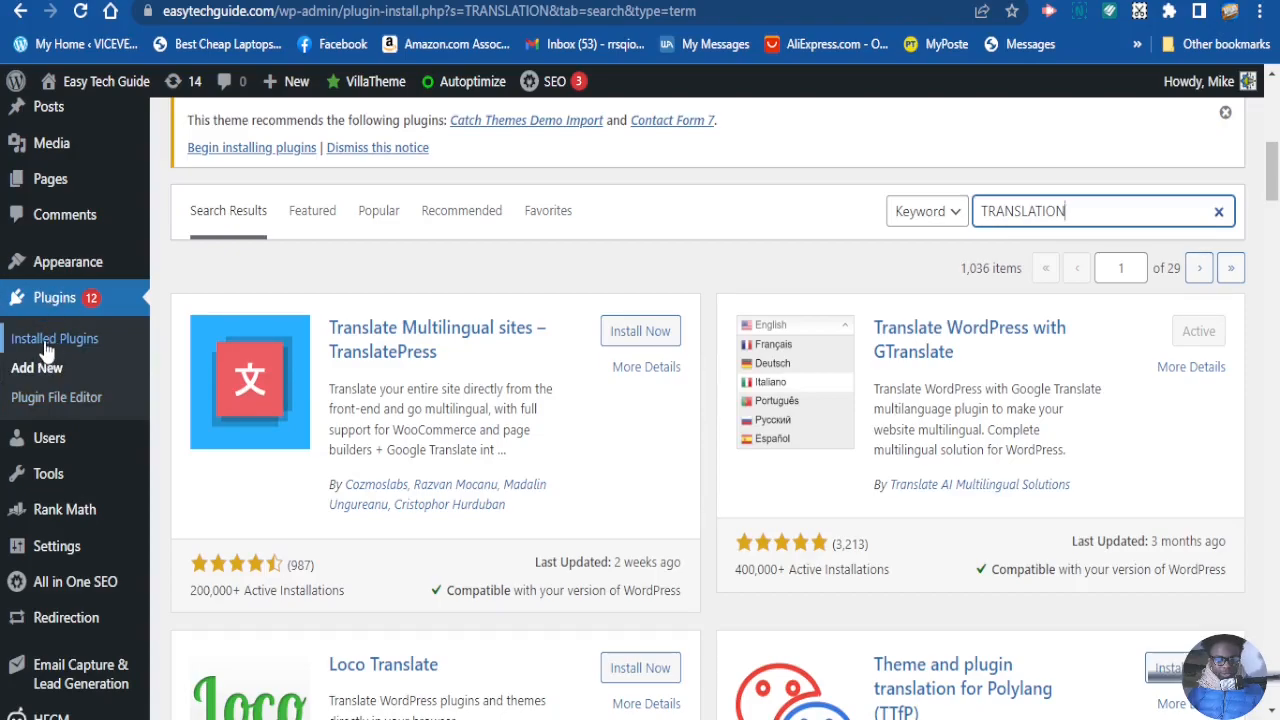
left_click(45, 345)
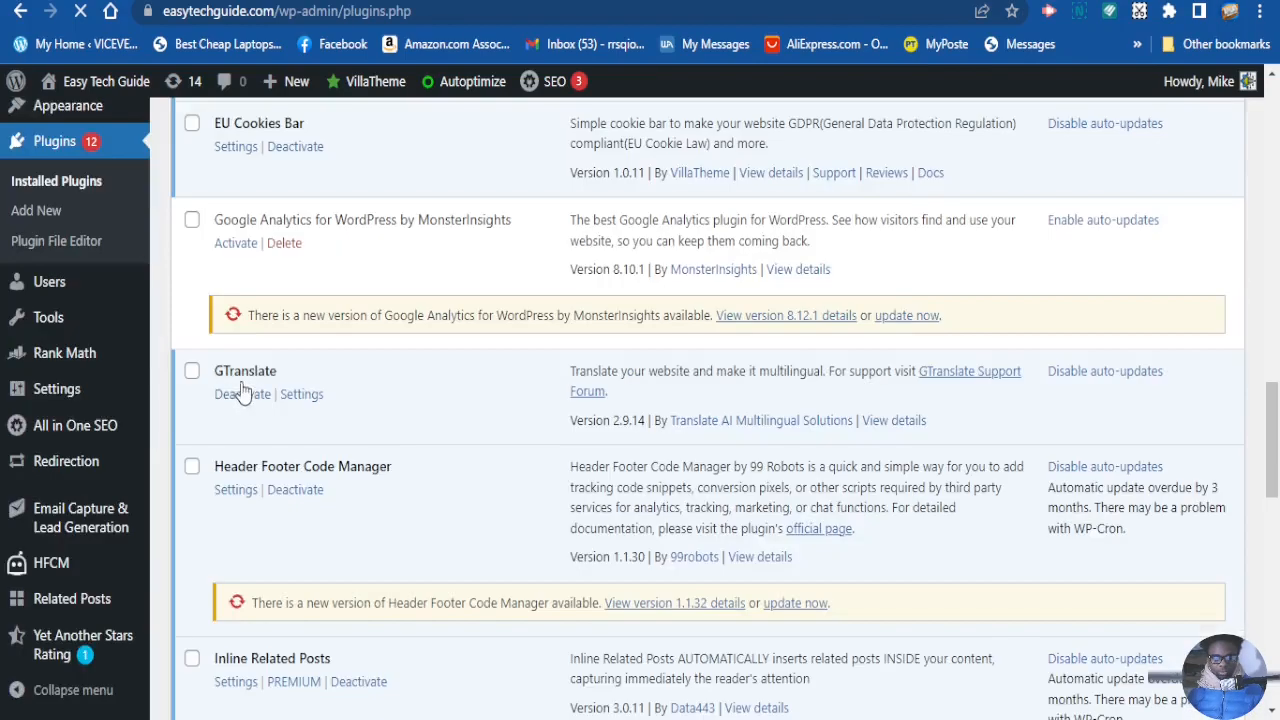
left_click(302, 398)
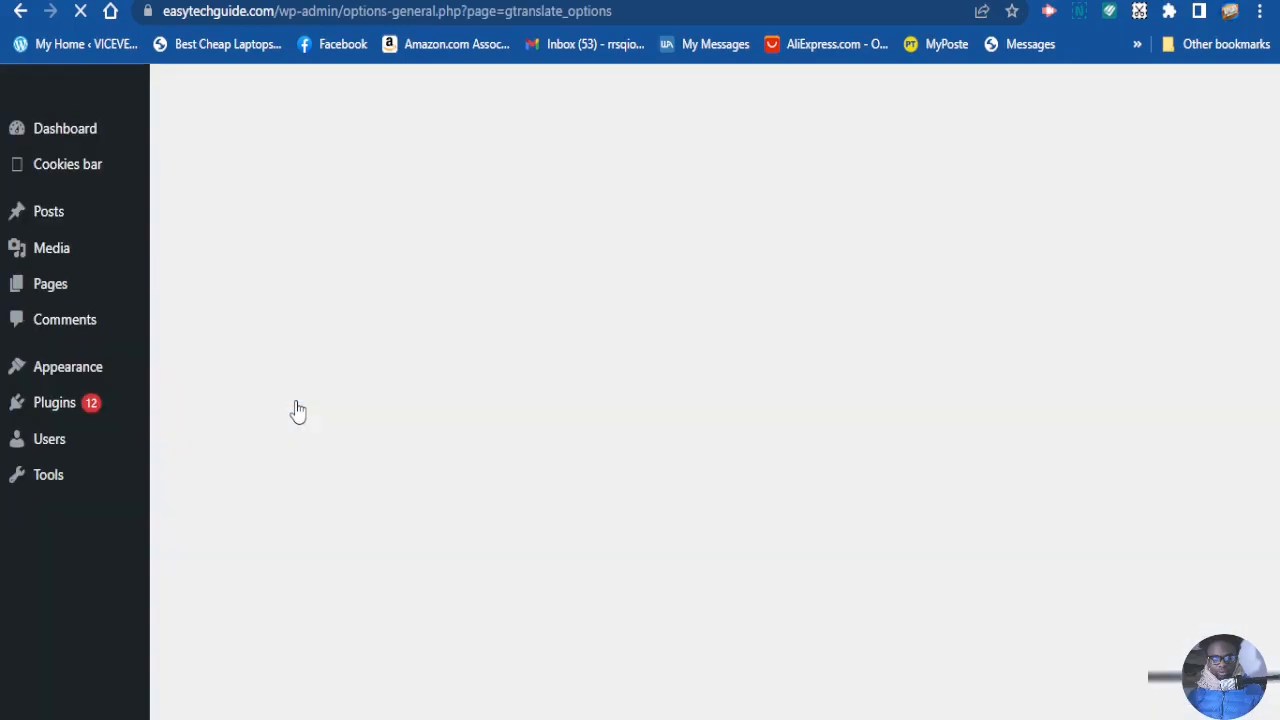
Examine the GTranslate settings page, including the widget options, source language choices, flag languages, color options and widget code.
scroll(374, 404, "down", 3)
scroll(374, 404, "down", 3)
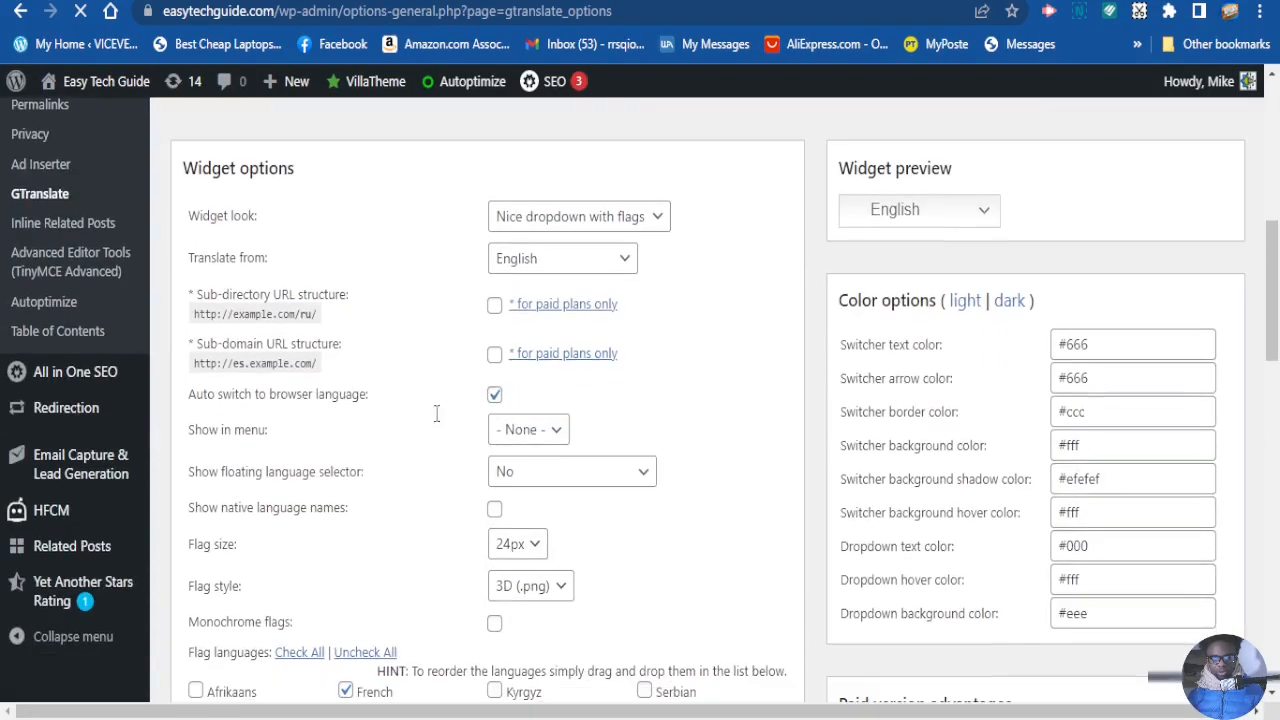
scroll(278, 396, "up", 1)
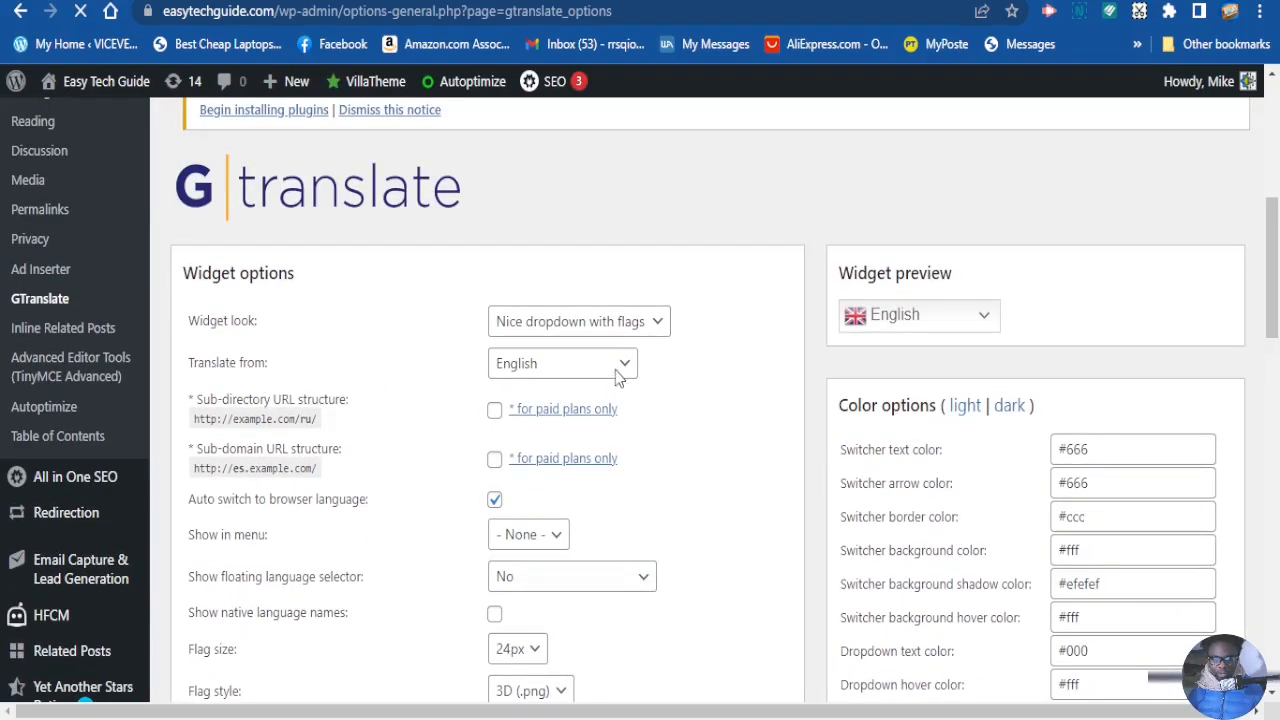
scroll(434, 303, "down", 1)
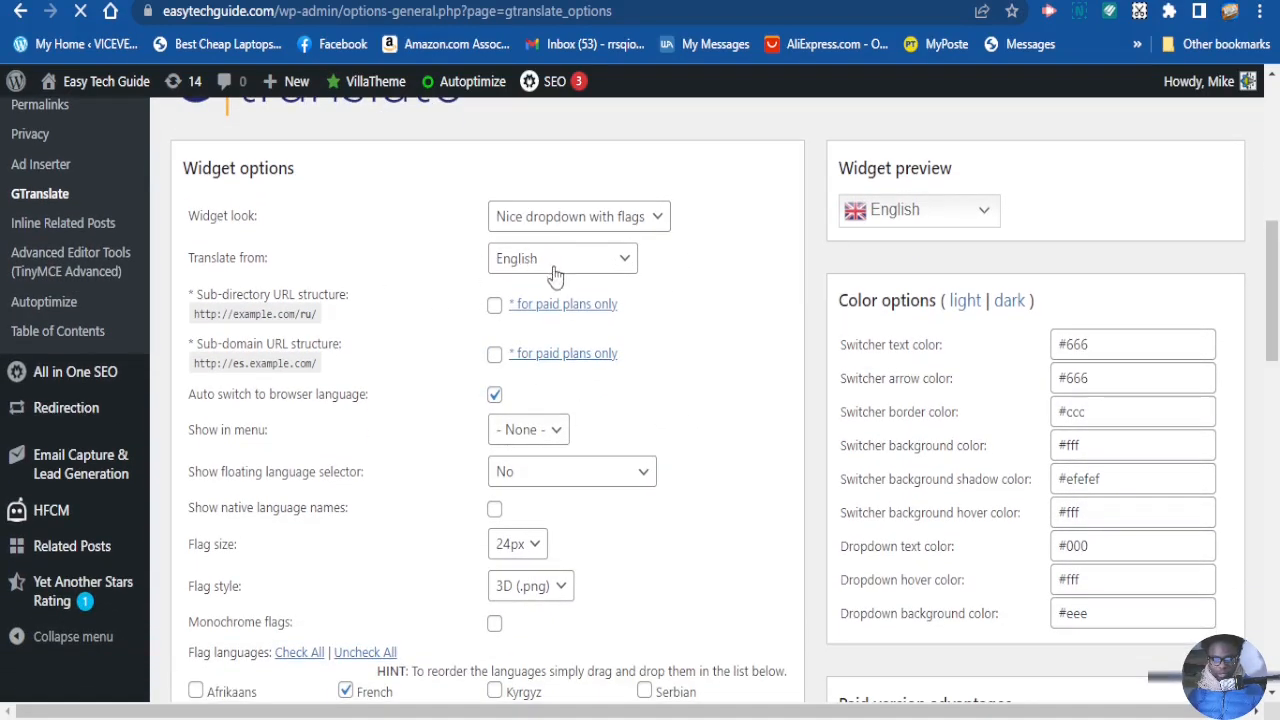
left_click(619, 262)
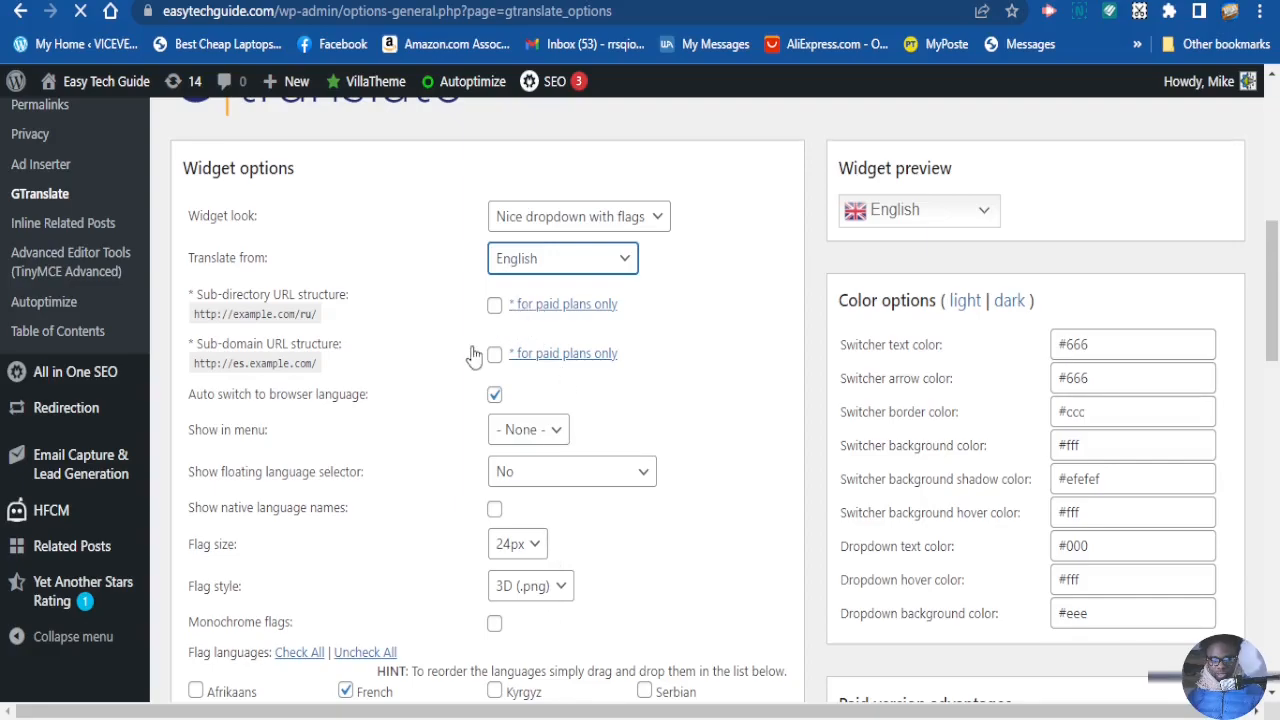
scroll(490, 335, "up", 1)
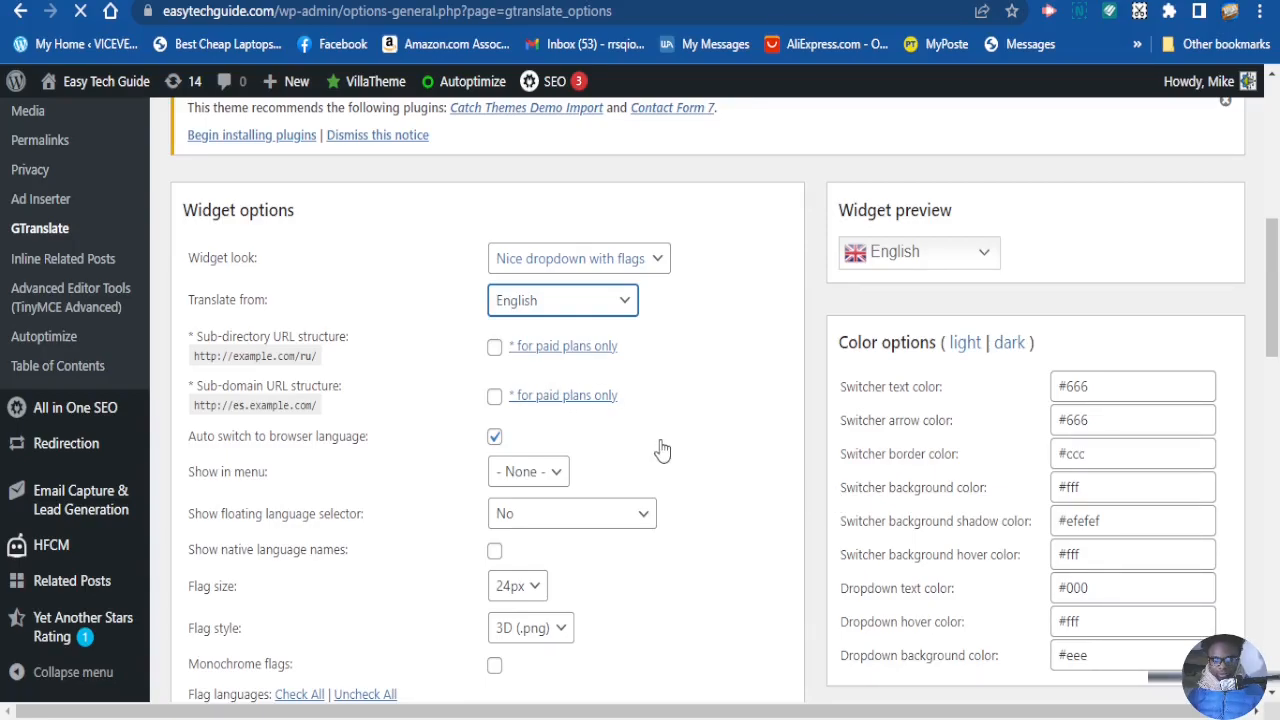
scroll(657, 449, "down", 1)
scroll(640, 434, "down", 1)
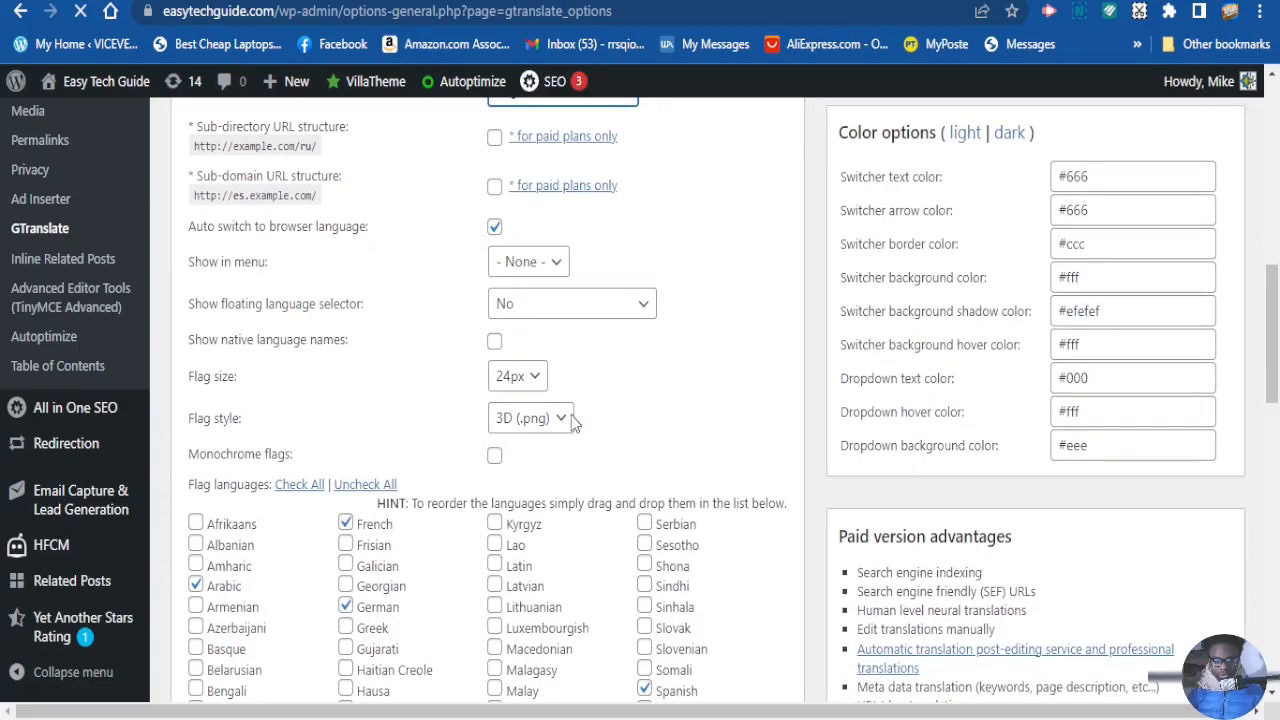
scroll(571, 415, "down", 2)
scroll(592, 368, "up", 2)
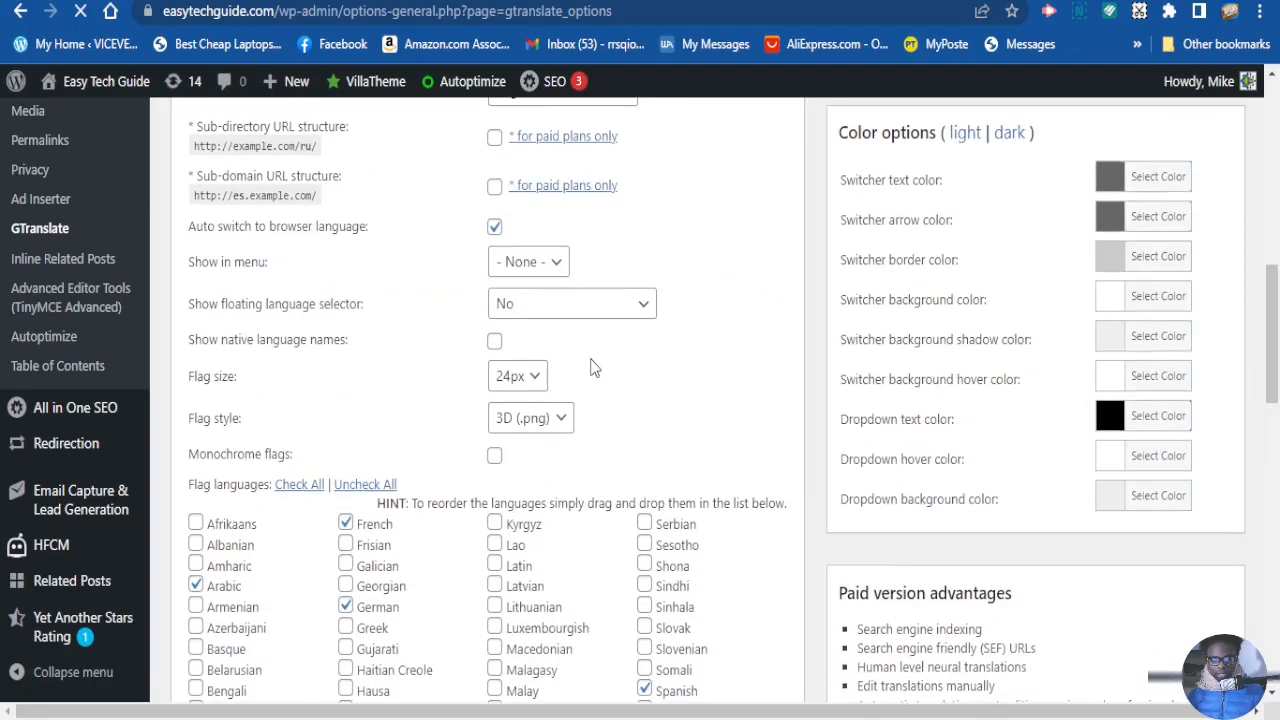
scroll(533, 355, "up", 1)
scroll(657, 386, "down", 10)
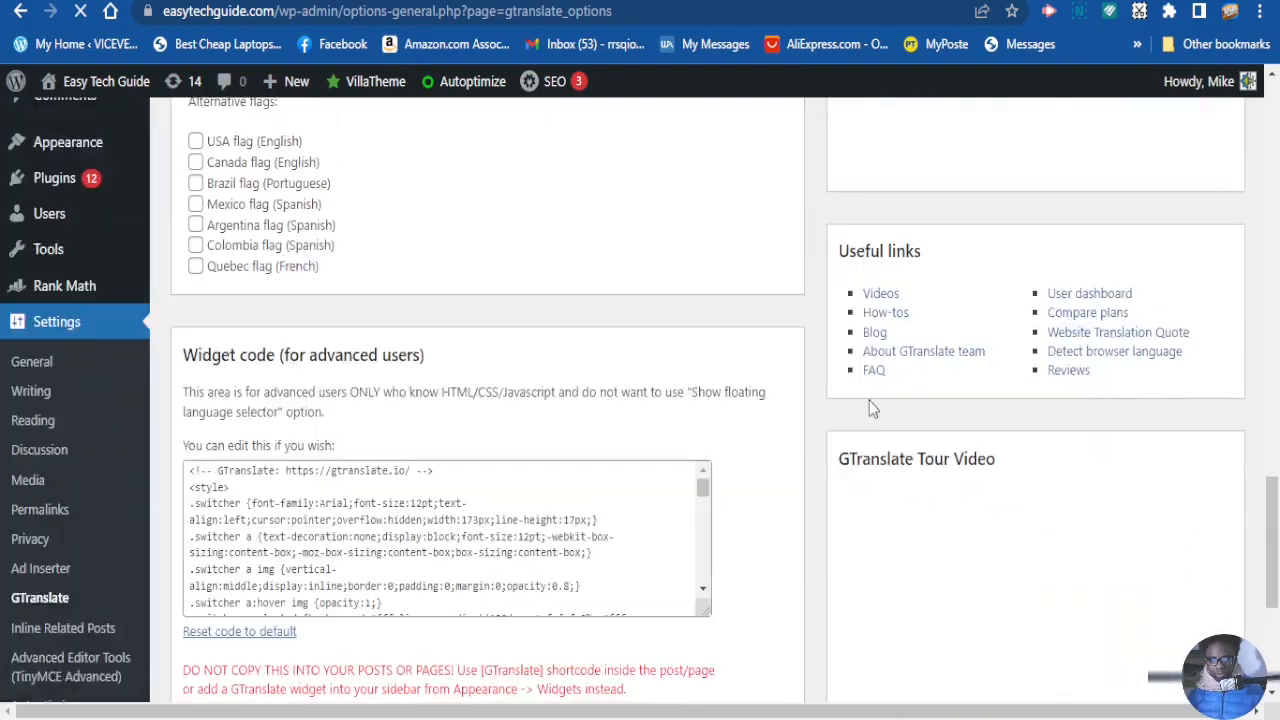
scroll(870, 405, "up", 3)
scroll(880, 395, "up", 9)
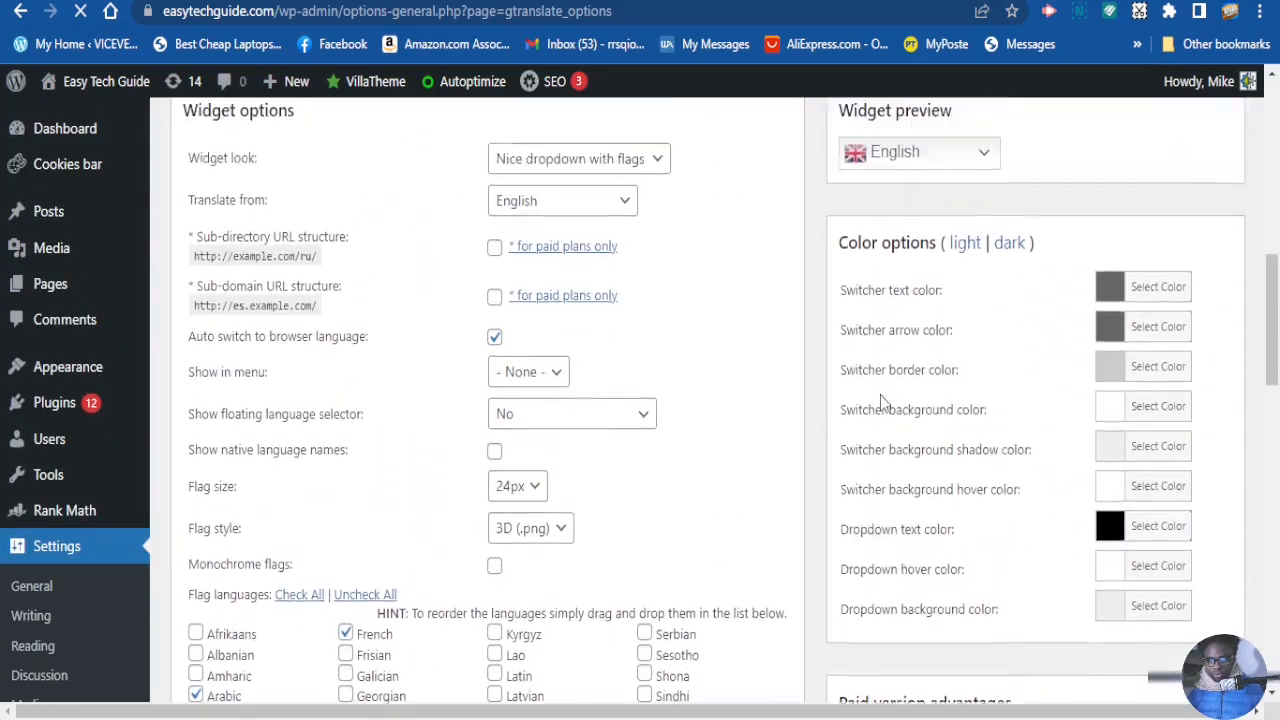
Set GTranslate to show in the Primary menu and leave the floating language selector at No.
scroll(880, 395, "down", 2)
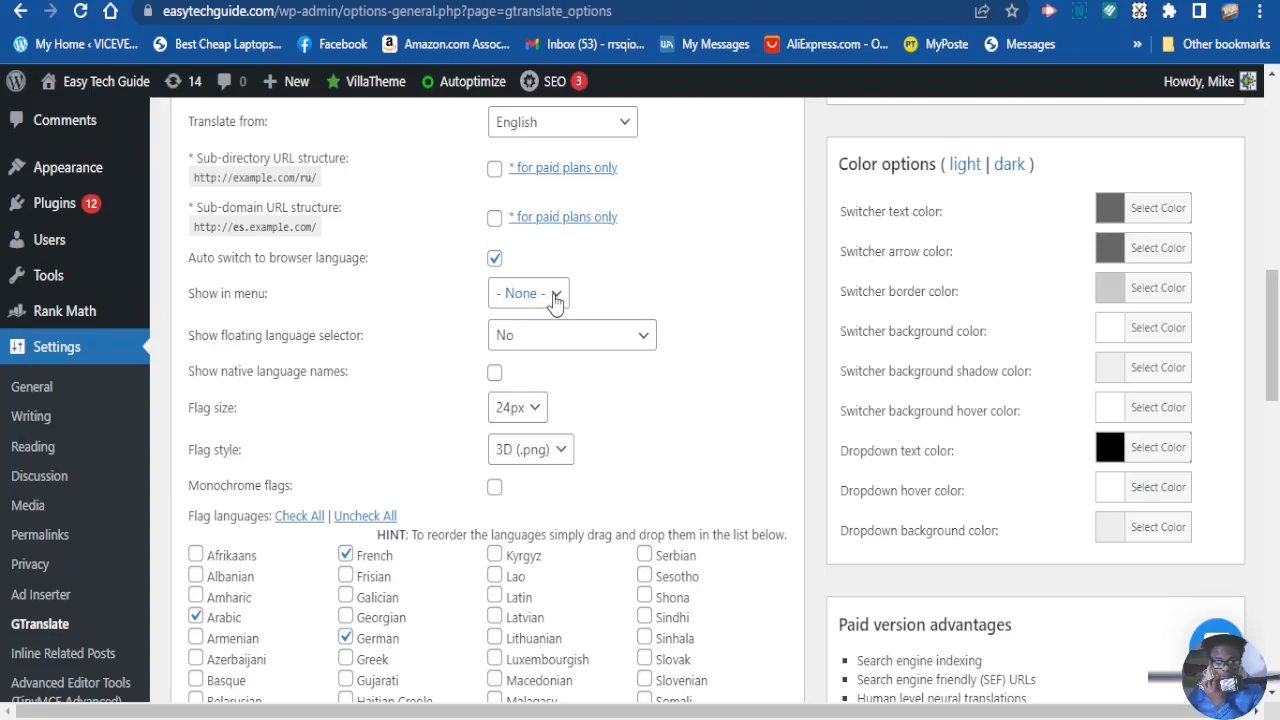
left_click(553, 296)
left_click(536, 344)
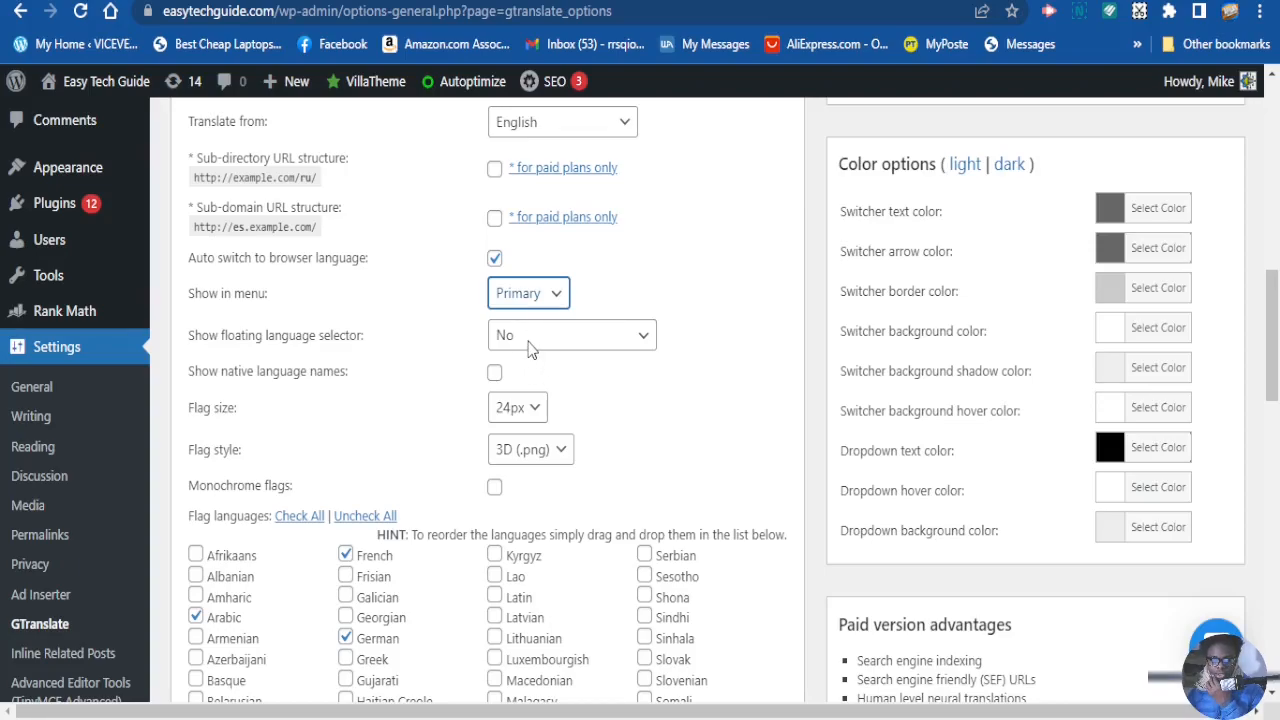
left_click(592, 345)
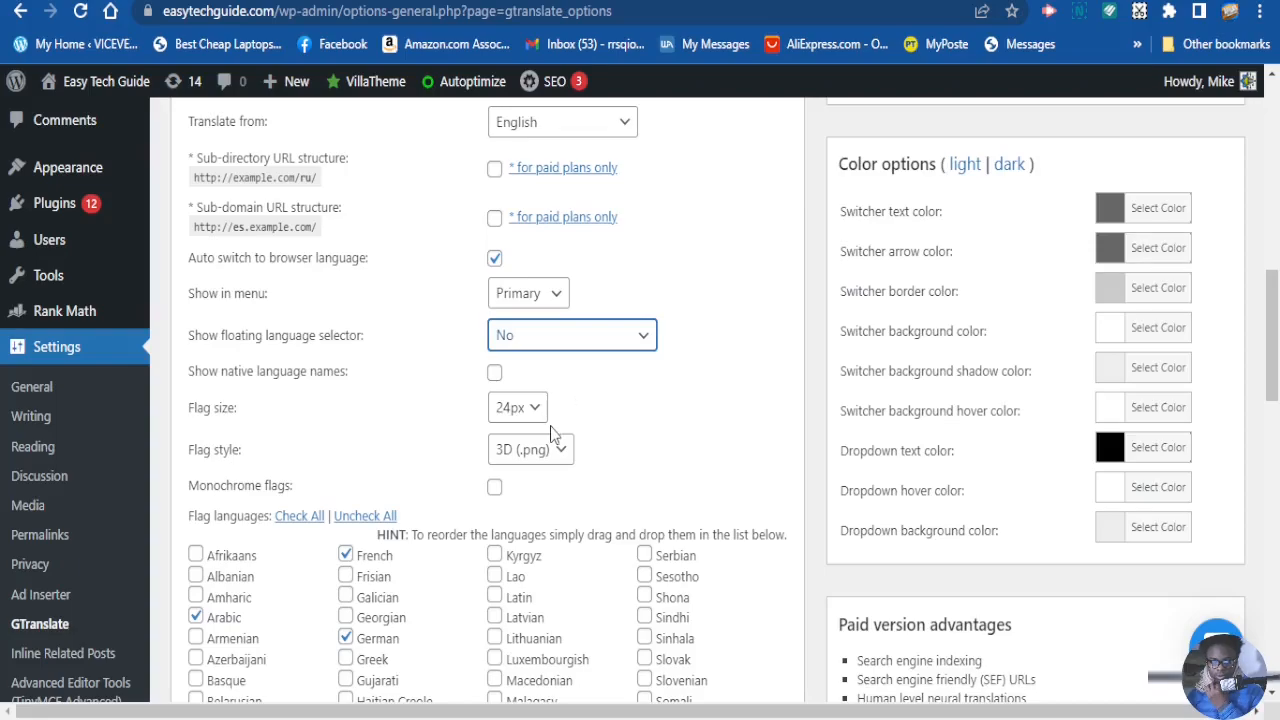
left_click(673, 441)
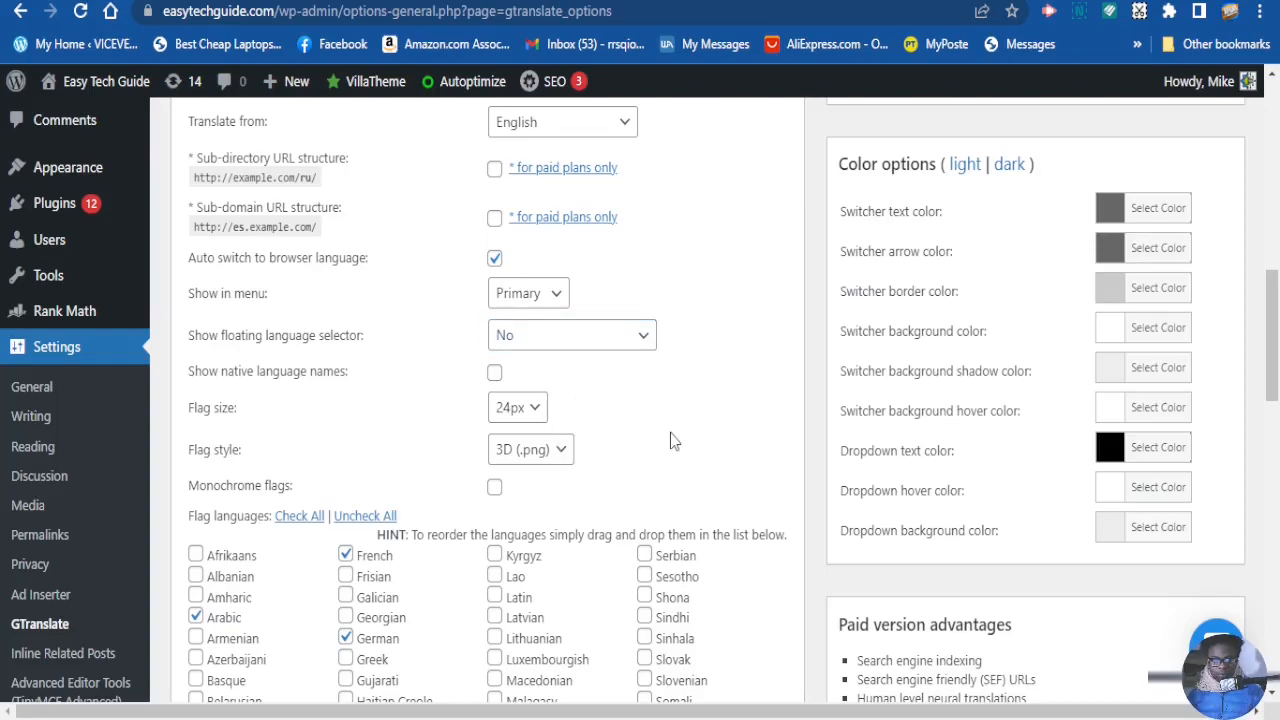
Save the changed GTranslate settings.
scroll(673, 444, "down", 1)
scroll(673, 441, "down", 10)
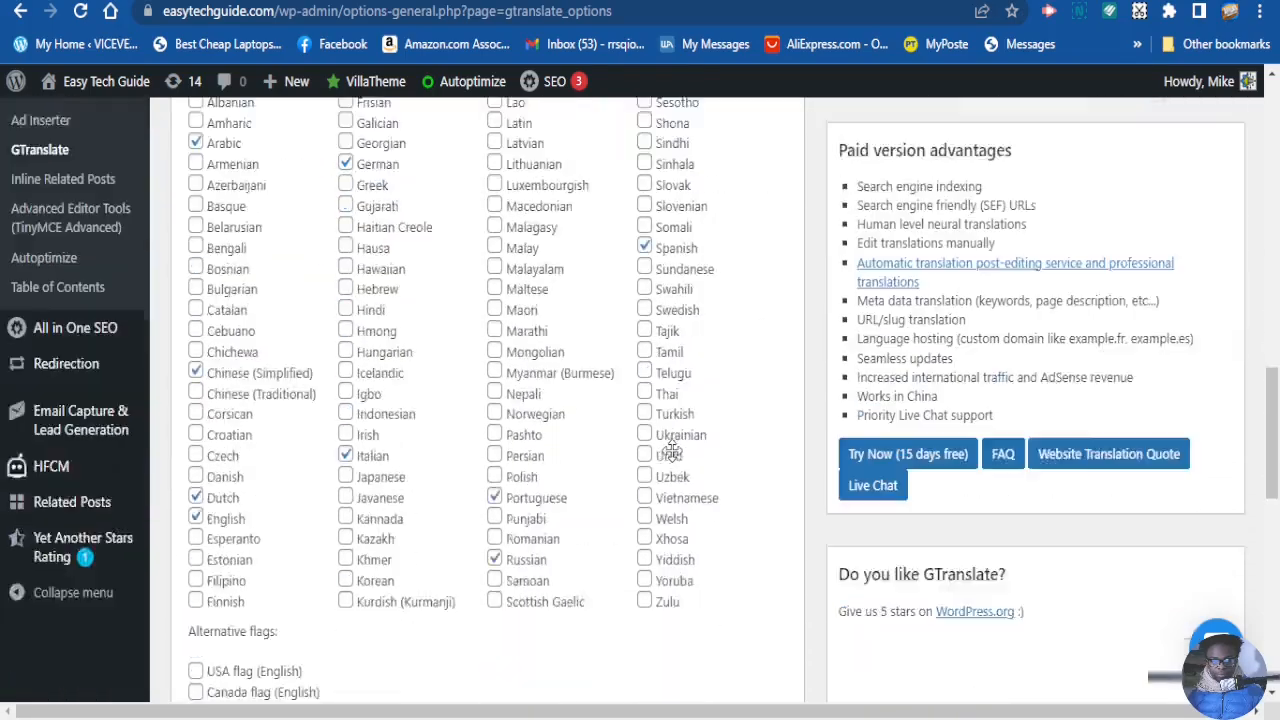
scroll(237, 555, "down", 10)
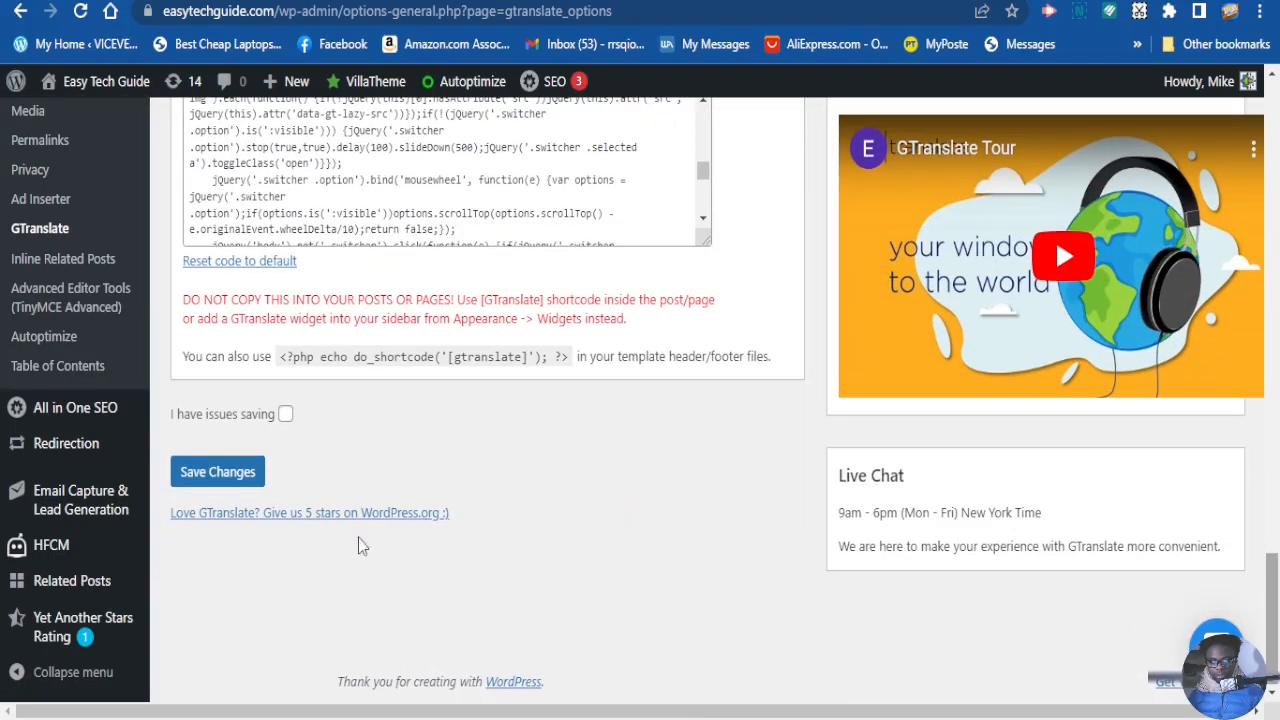
left_click(197, 490)
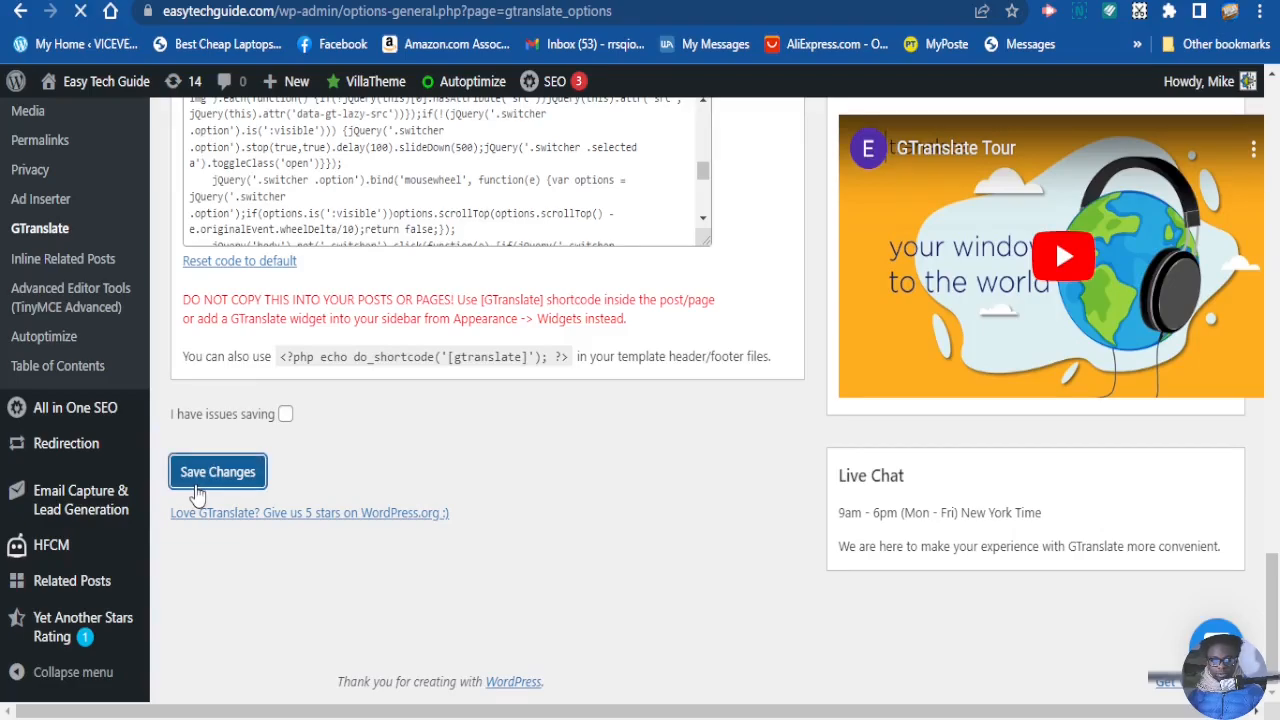
Visit the live site and expand the language switcher in its navigation menu to view the available languages.
mouse_move(58, 124)
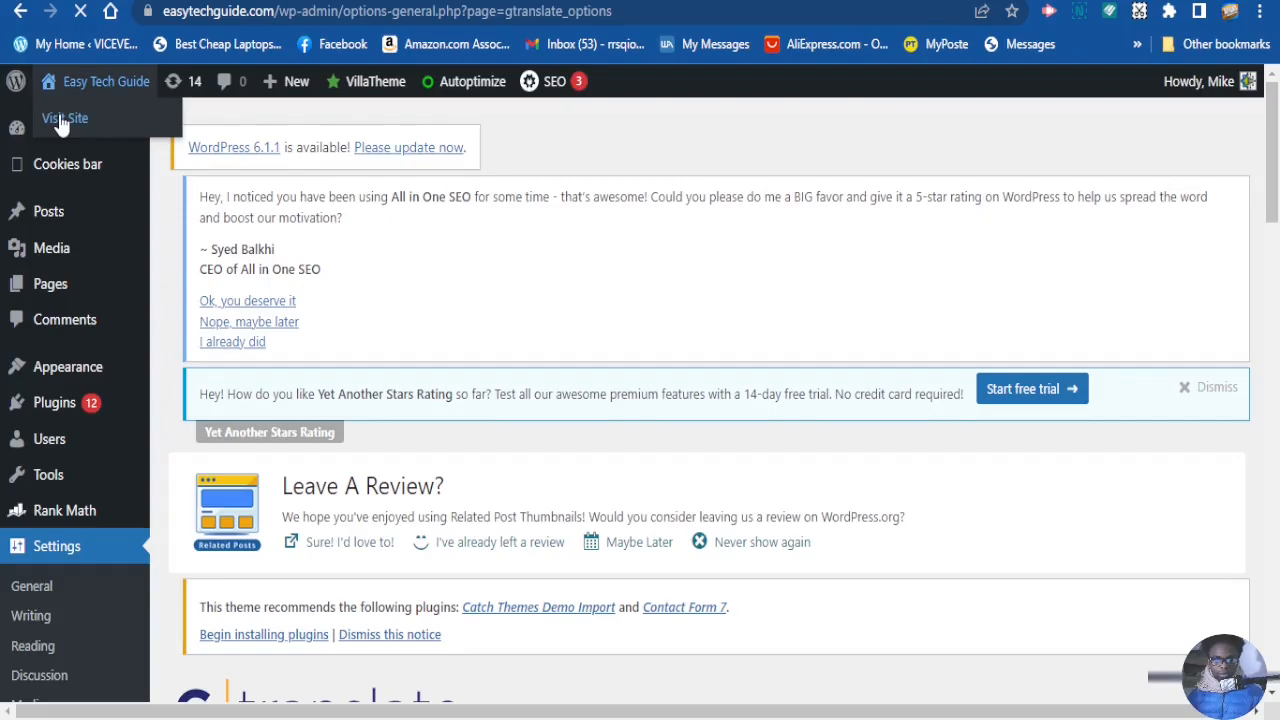
left_click(62, 119)
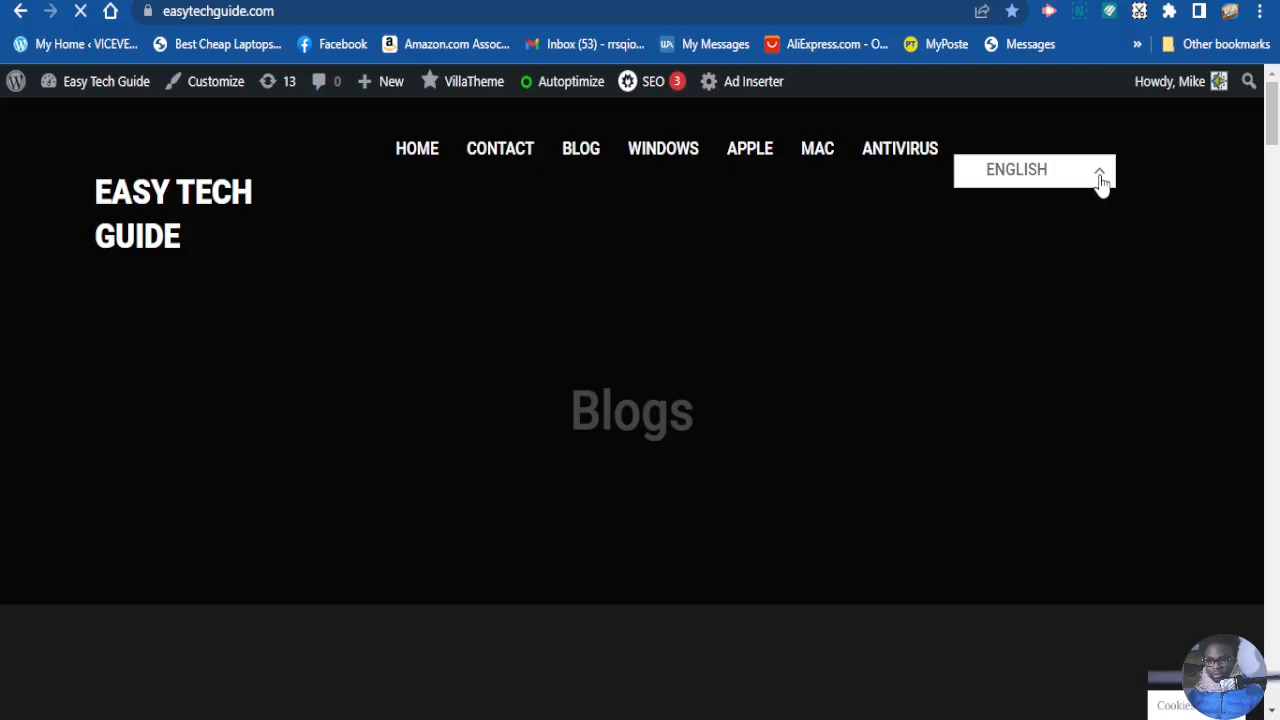
left_click(1100, 180)
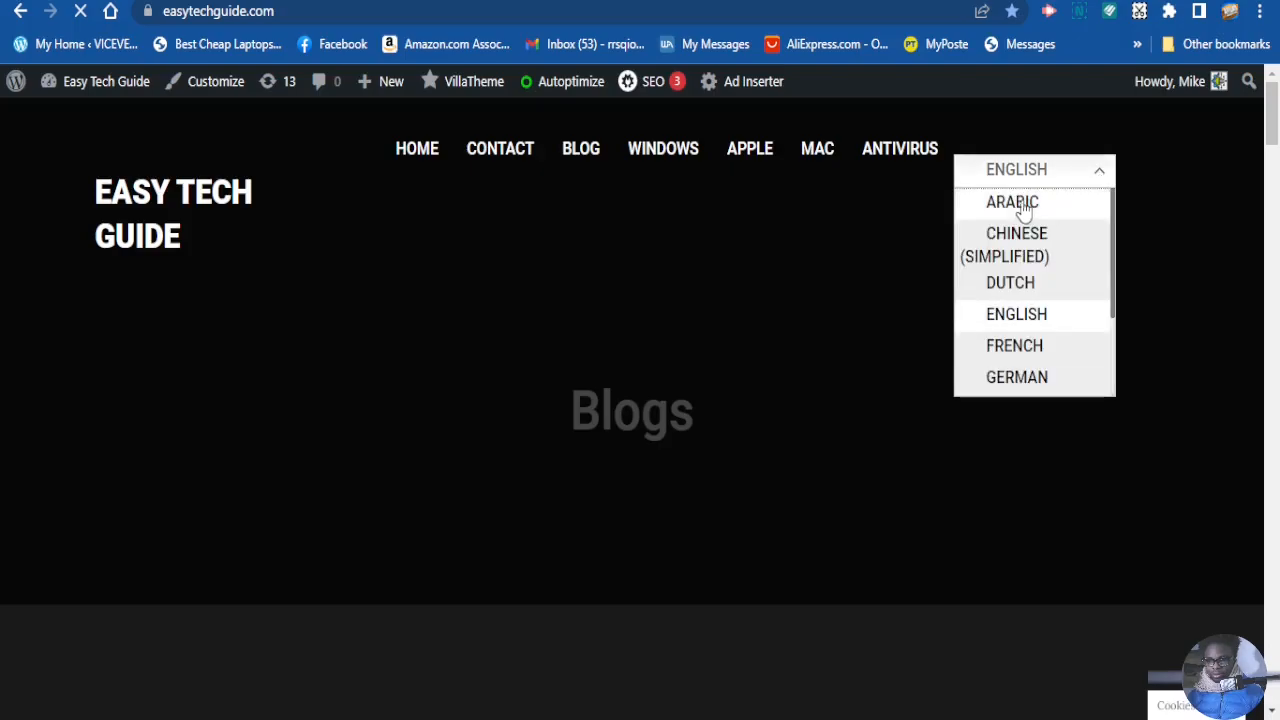
scroll(1035, 340, "down", 1)
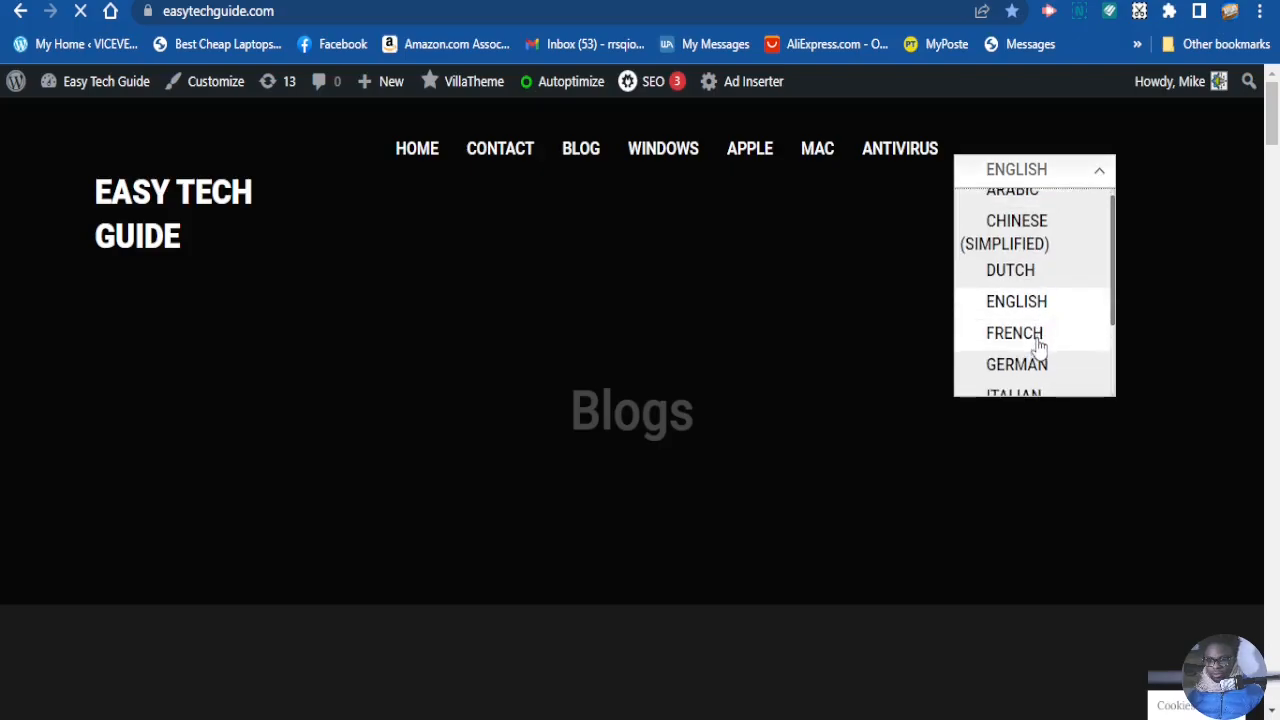
Look through the languages offered in the navigation menu's language switcher and switch the site to Dutch.
scroll(1033, 362, "down", 1)
scroll(1010, 356, "down", 1)
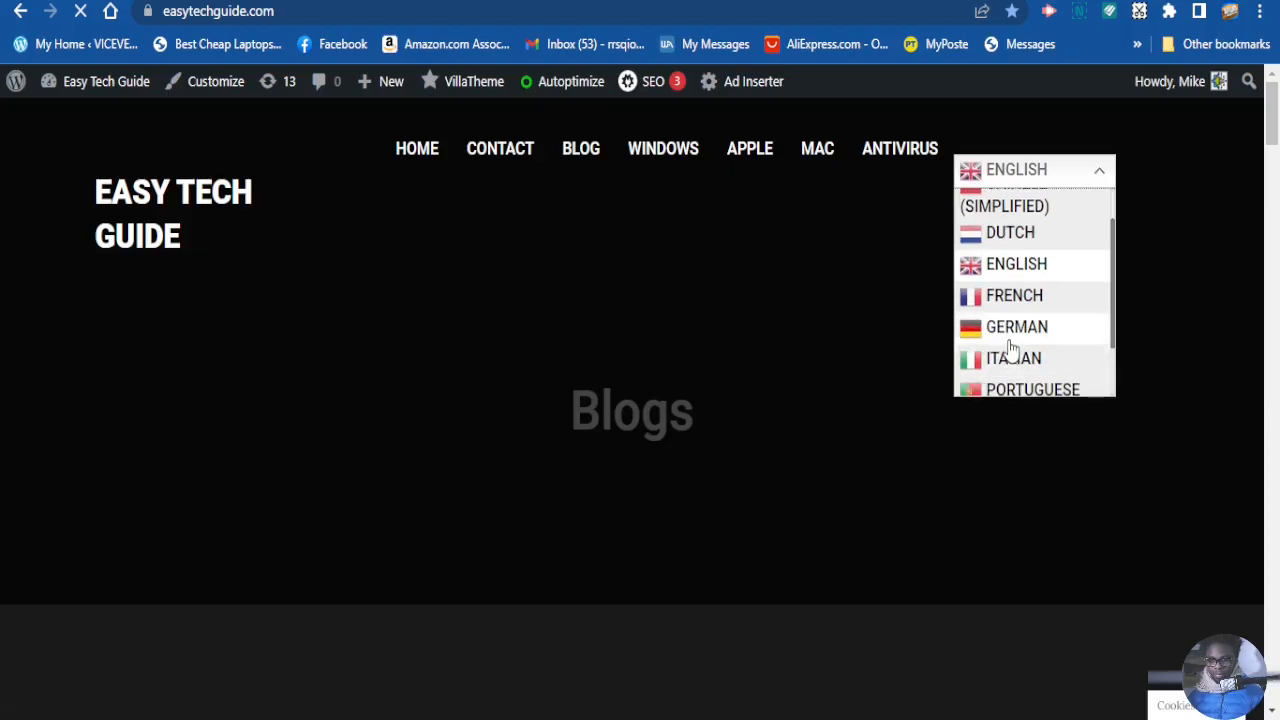
scroll(1017, 345, "down", 2)
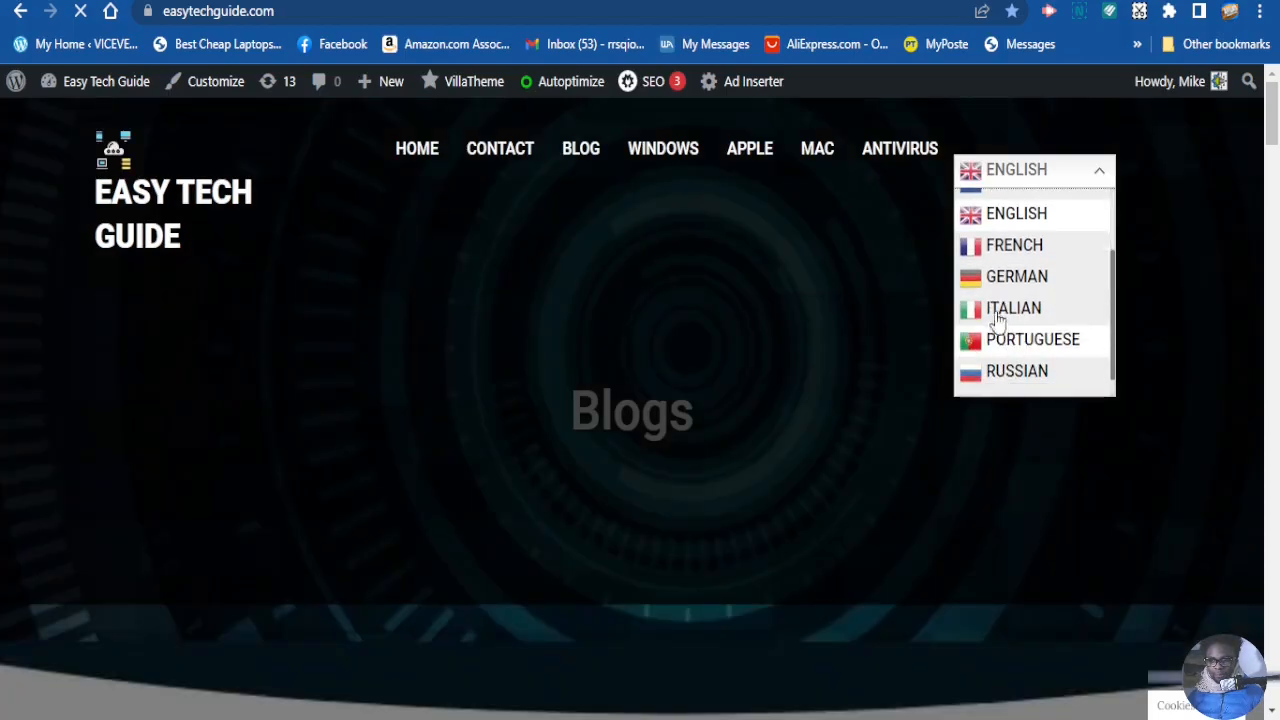
scroll(1030, 302, "up", 2)
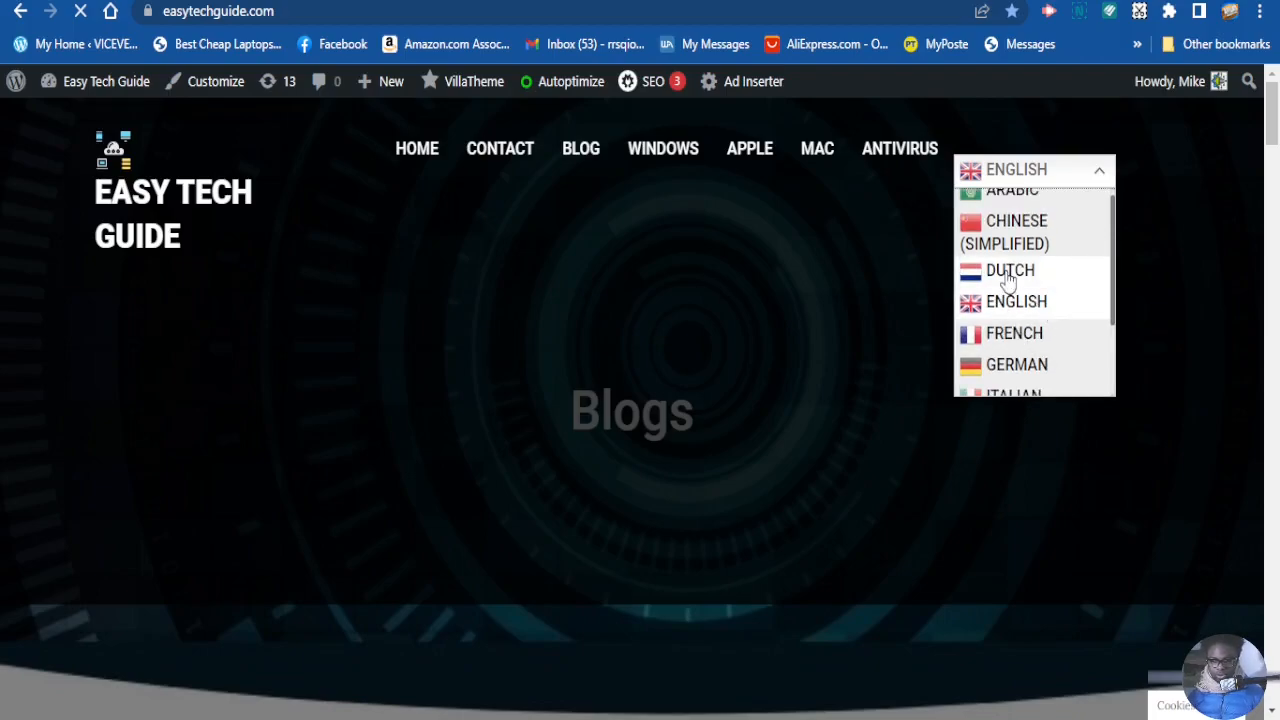
left_click(1008, 272)
Examine the Dutch translation of the article on getting a Mac instead of a Windows PC, including its header, body text and sidebar.
scroll(500, 300, "up", 3)
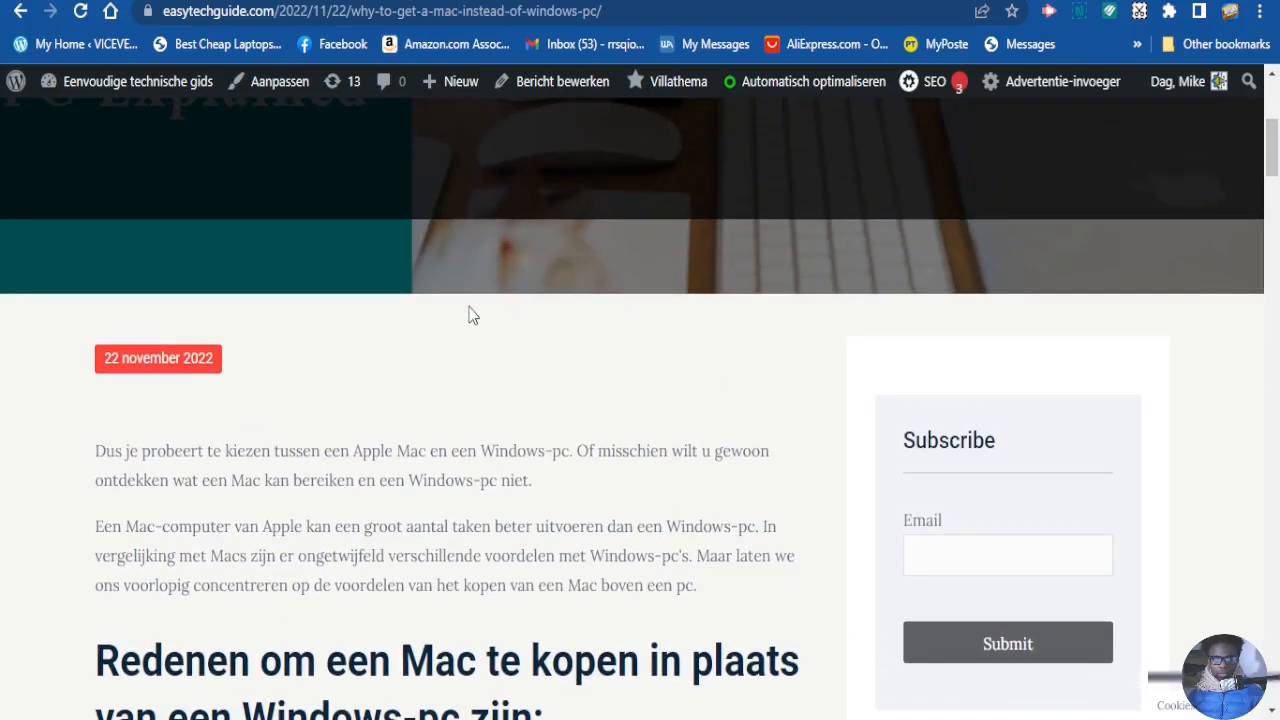
scroll(462, 318, "down", 1)
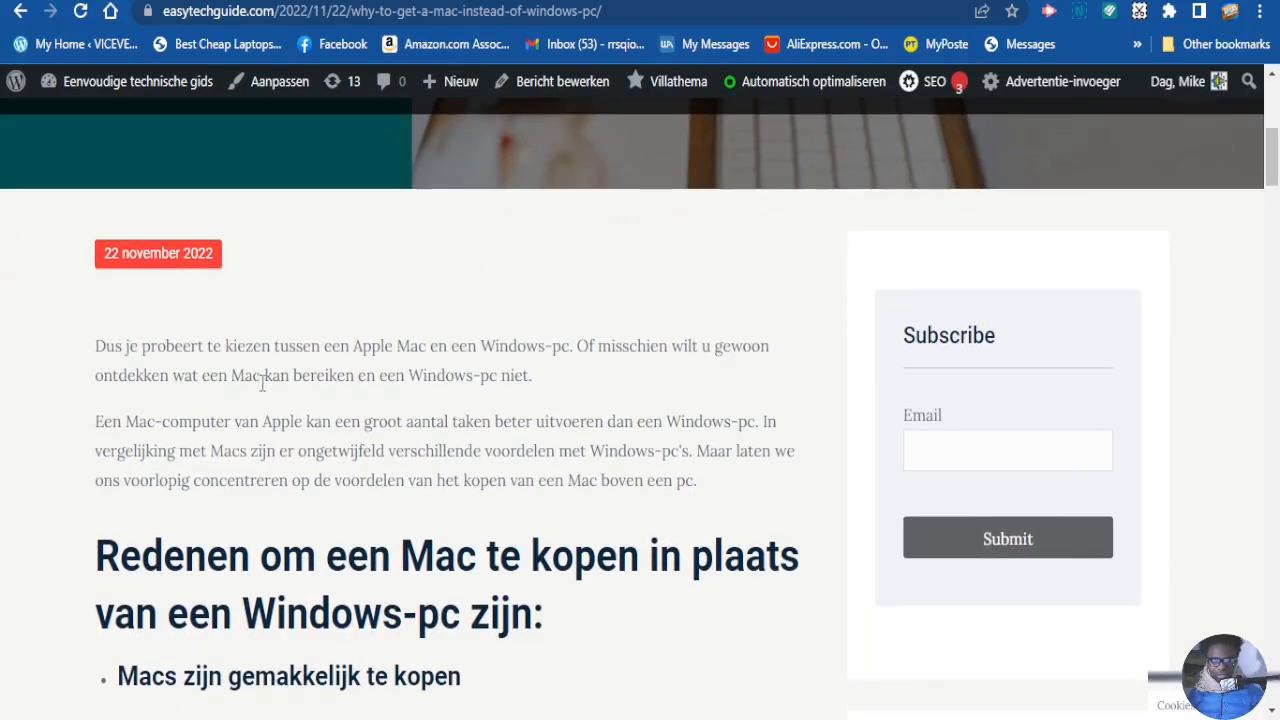
scroll(260, 378, "down", 1)
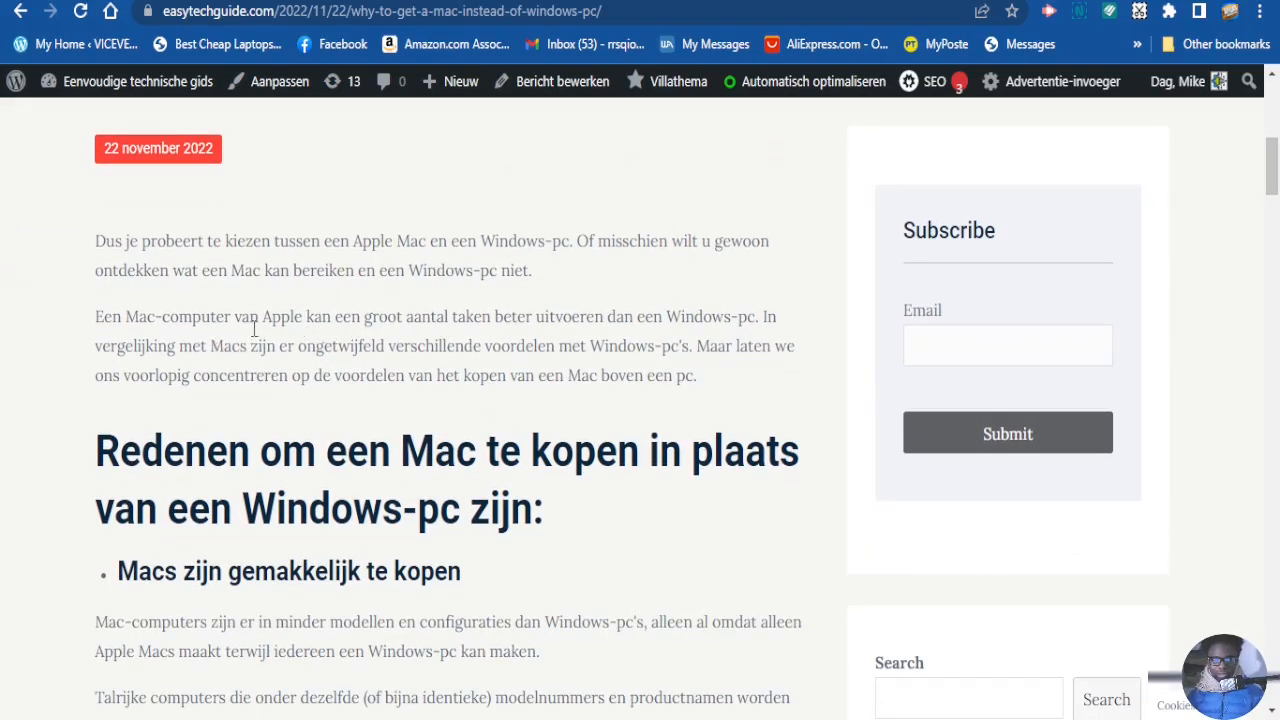
scroll(357, 350, "down", 1)
scroll(360, 350, "up", 7)
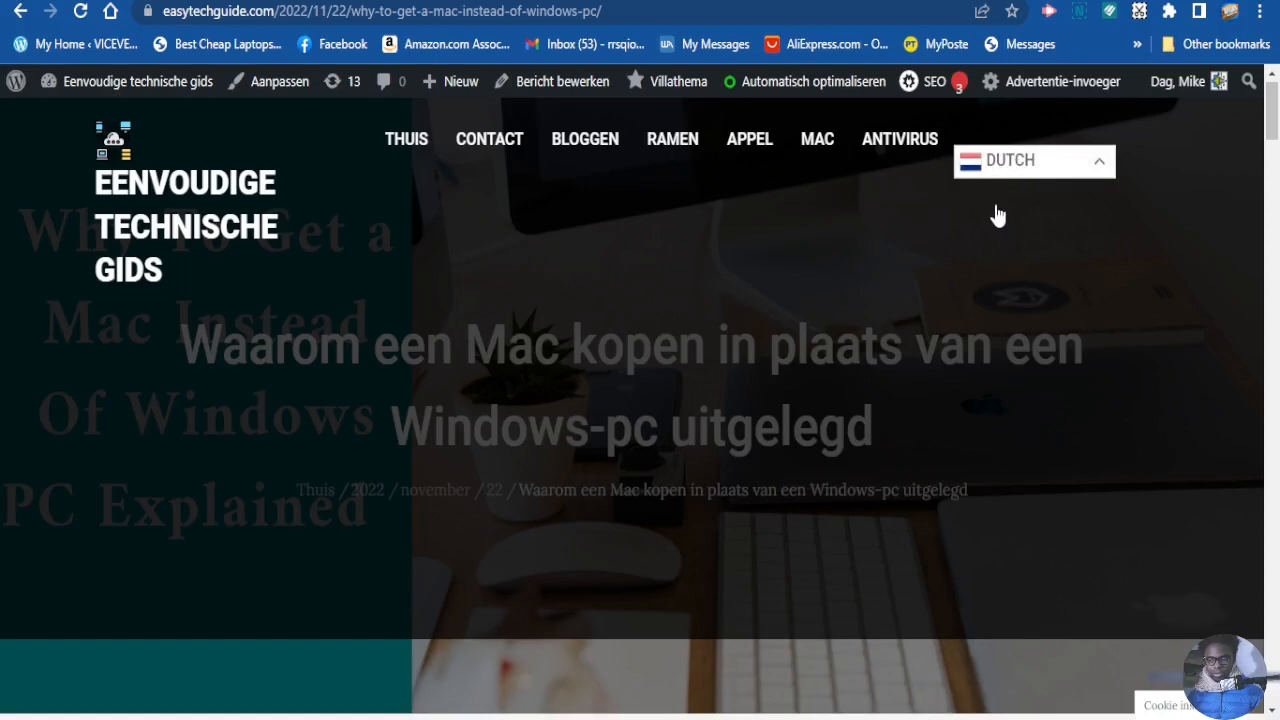
scroll(965, 255, "down", 5)
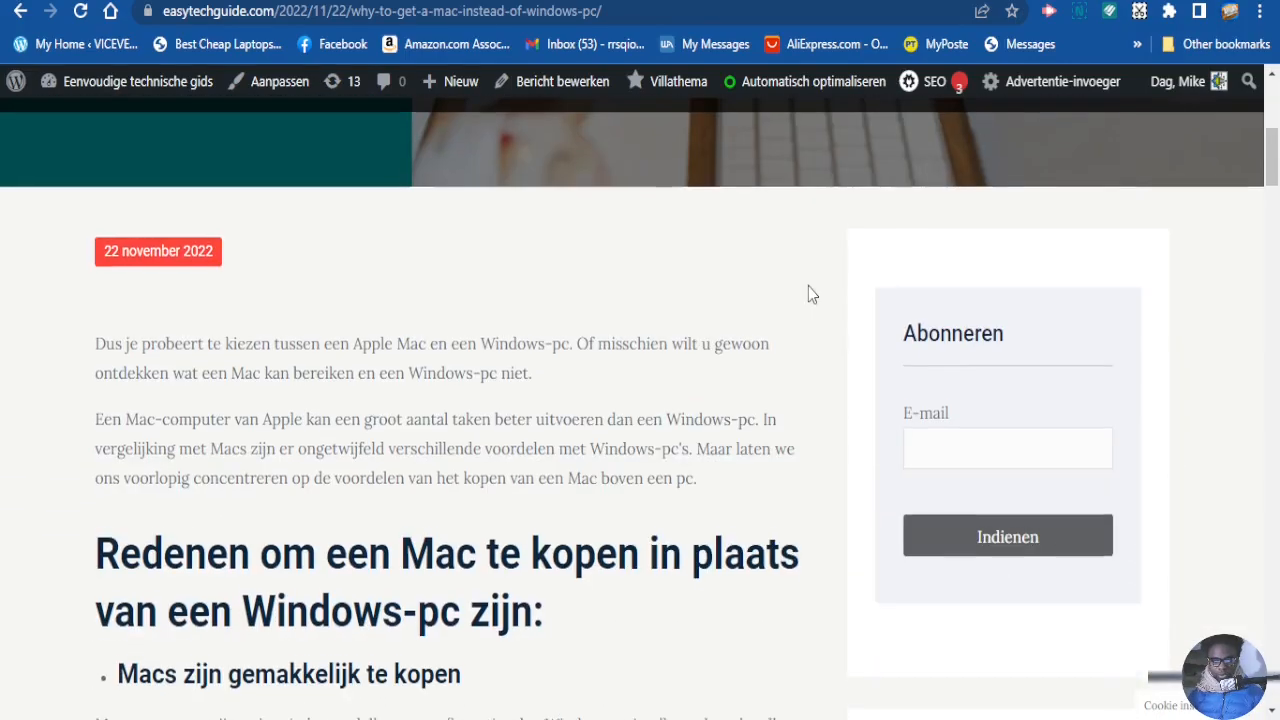
scroll(808, 292, "down", 8)
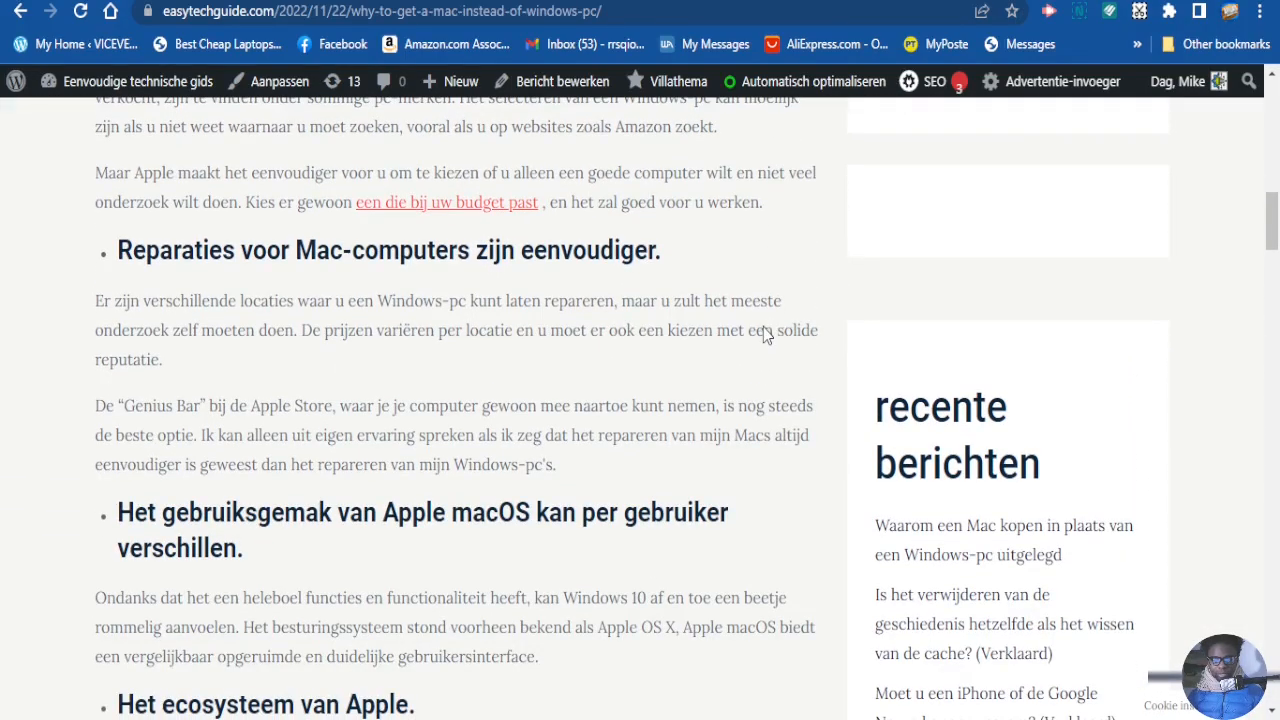
scroll(763, 327, "down", 6)
scroll(1234, 320, "down", 10)
left_click_drag(1271, 358, 1274, 112)
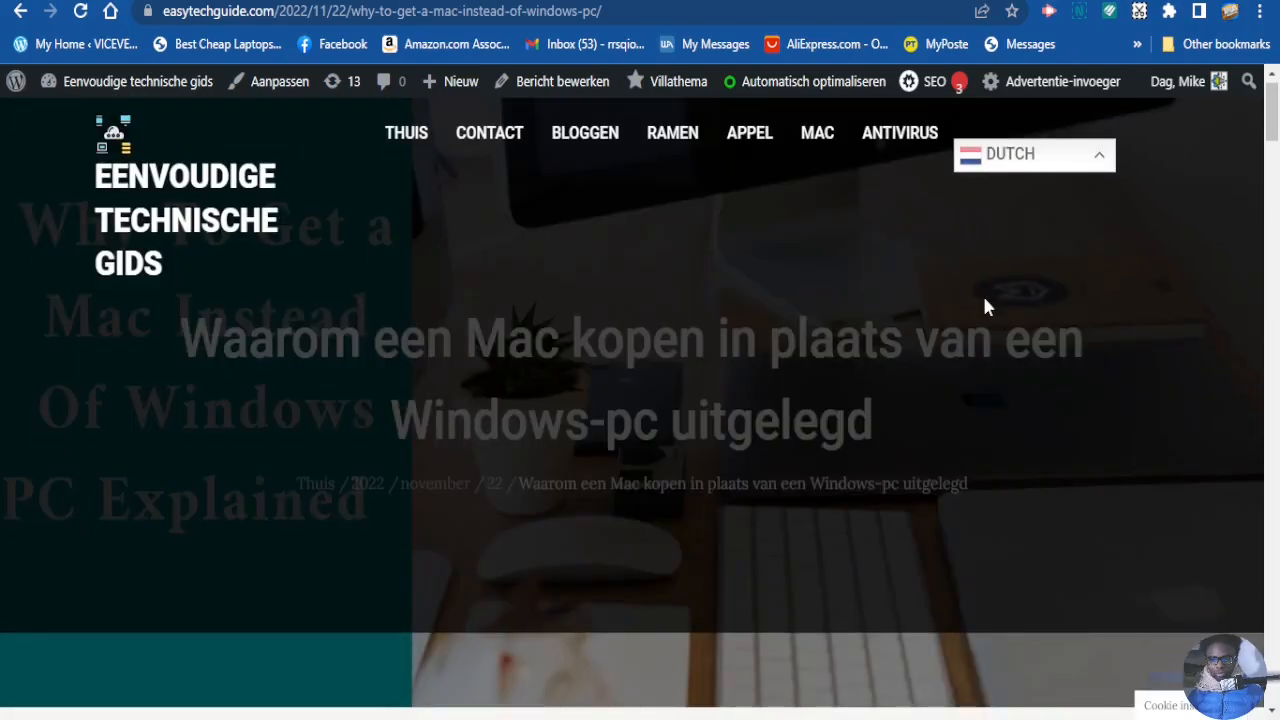
scroll(985, 307, "down", 2)
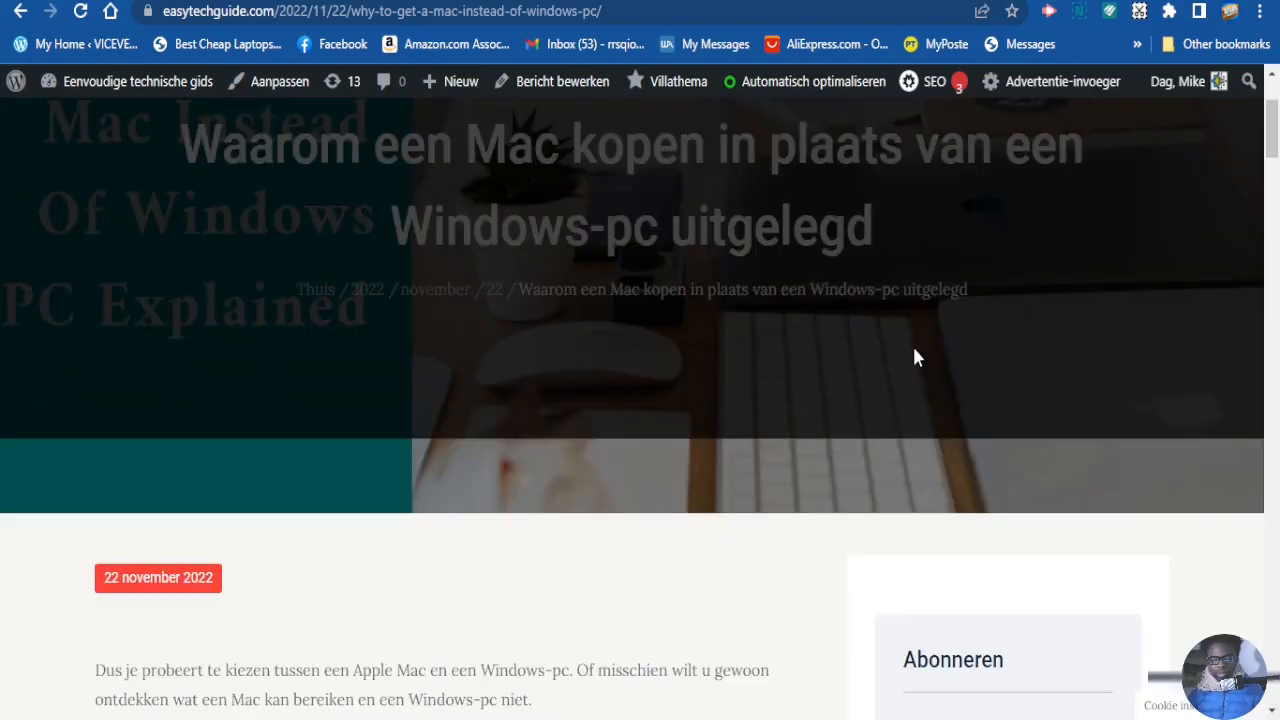
scroll(913, 350, "down", 4)
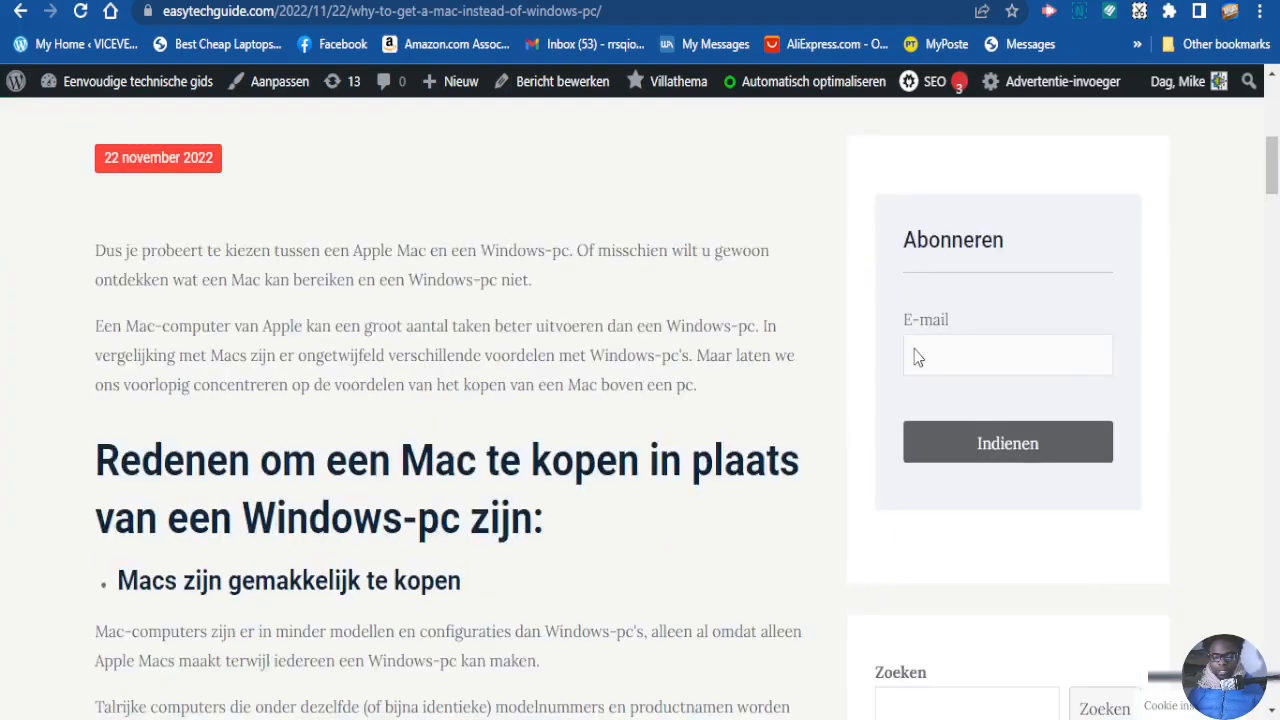